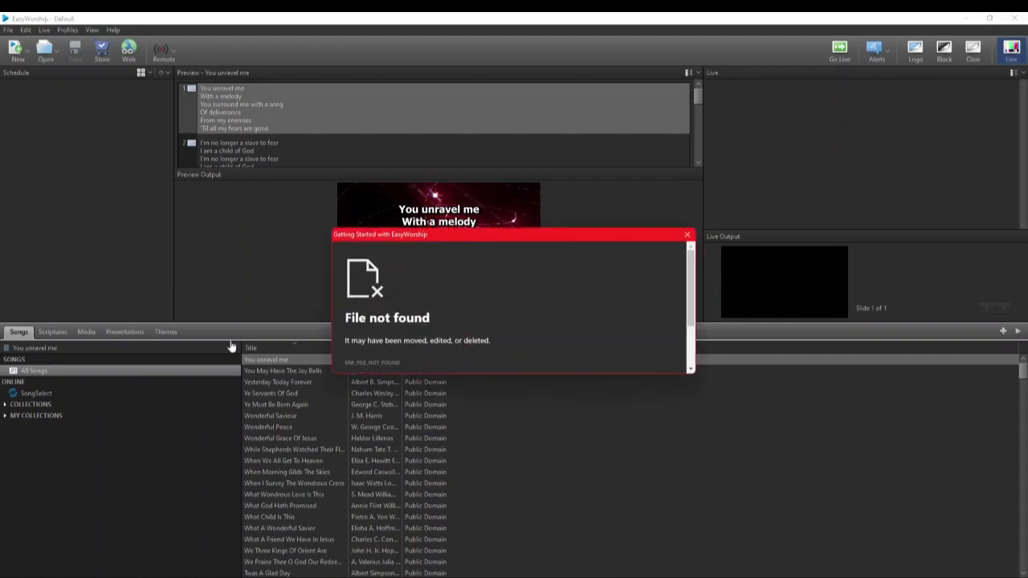
- Dismiss the Getting Started window and create a new song theme
left_click(687, 234)
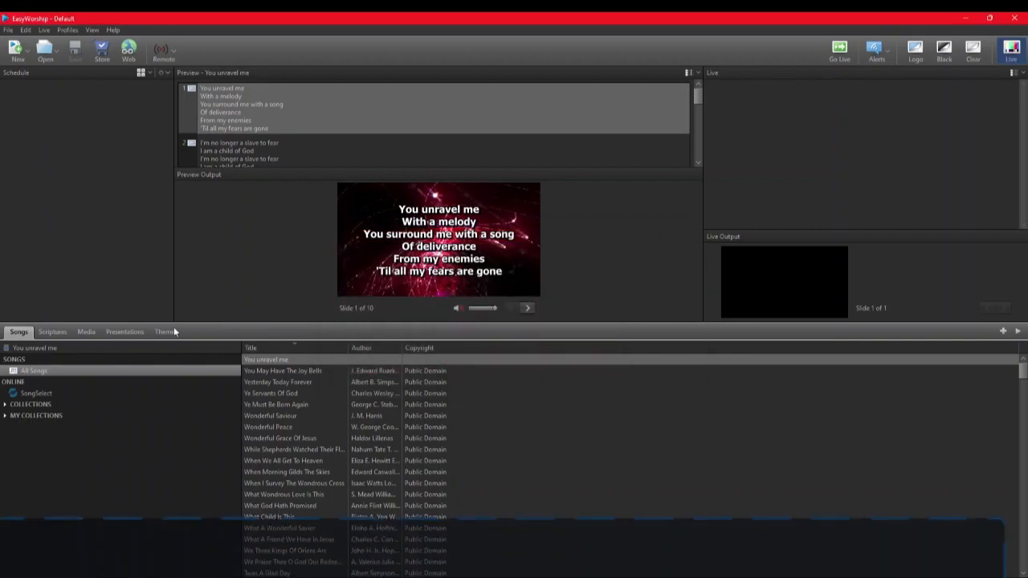
left_click(167, 333)
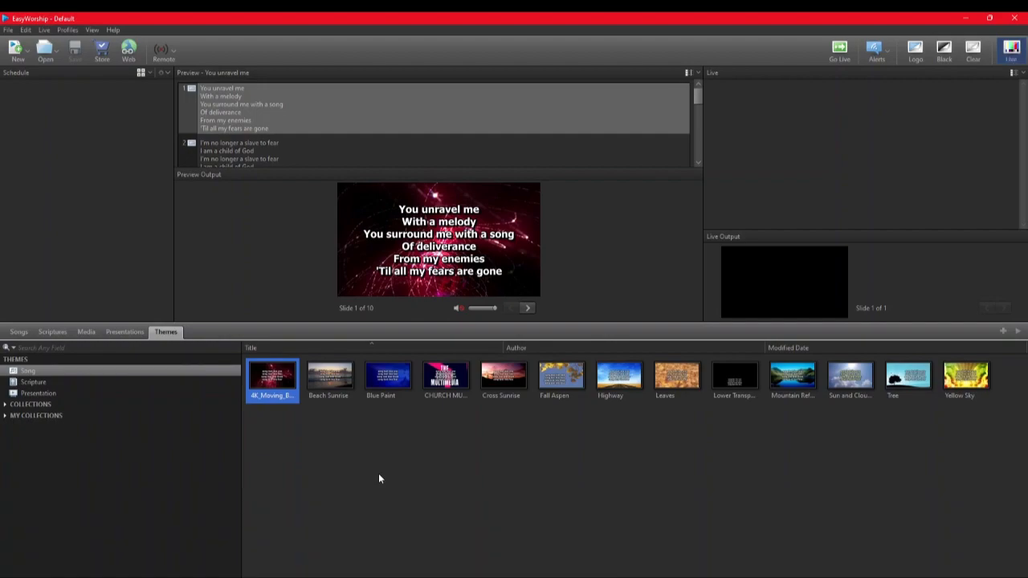
right_click(380, 478)
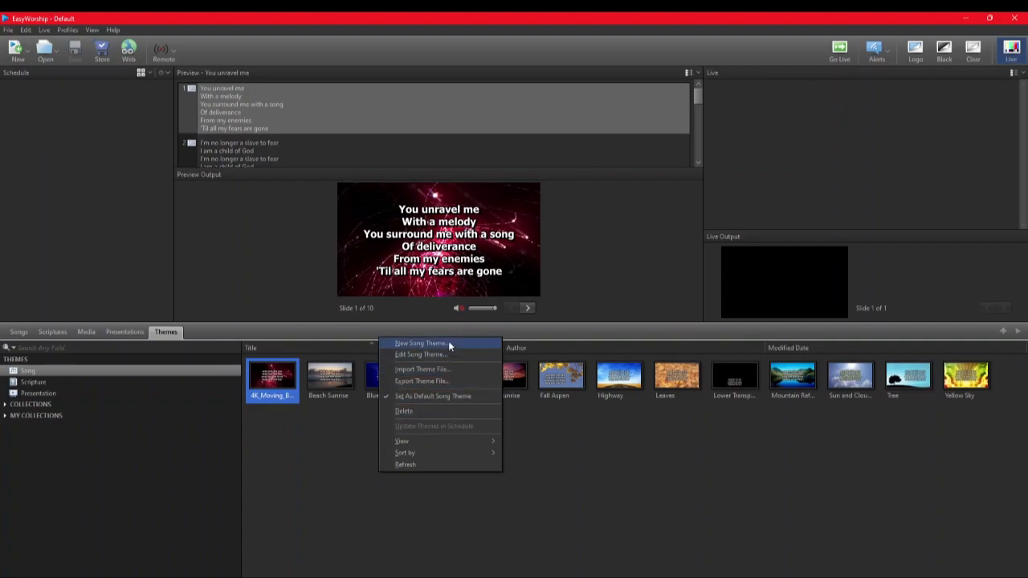
left_click(421, 344)
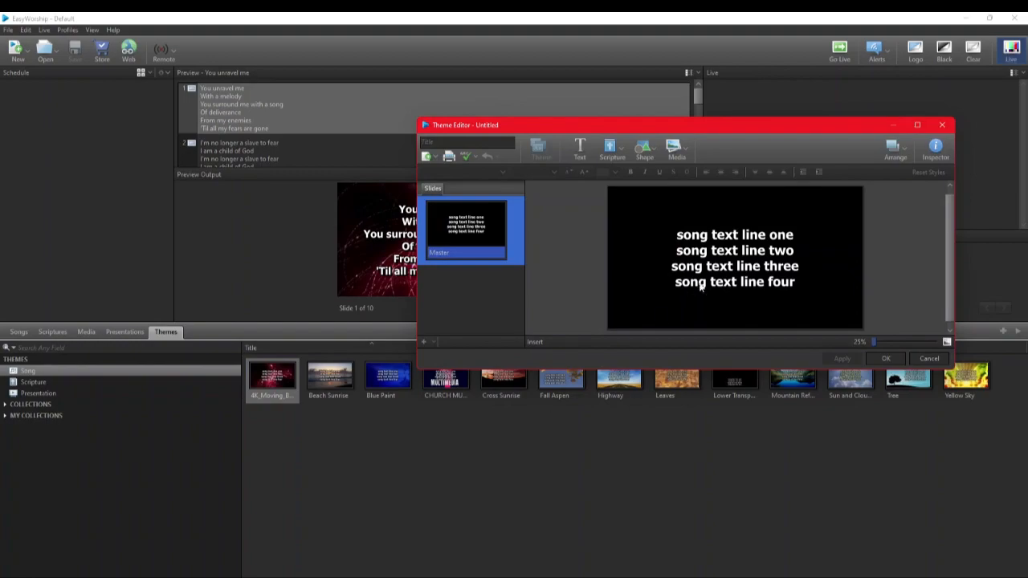
- Shrink the song text box to a two-line band along the slide's lower edge, with the font size at 74
left_click(825, 208)
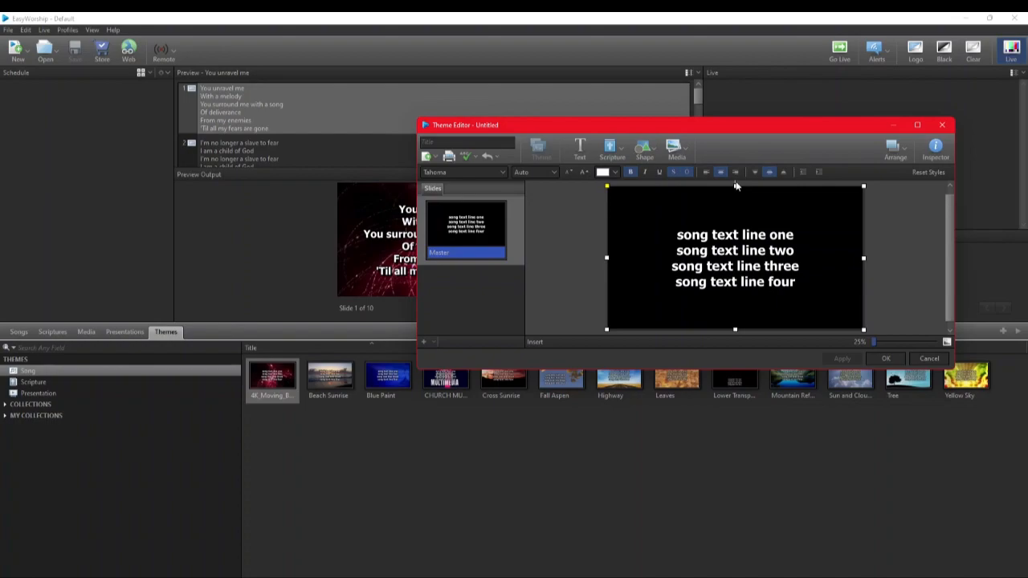
left_click_drag(735, 186, 745, 311)
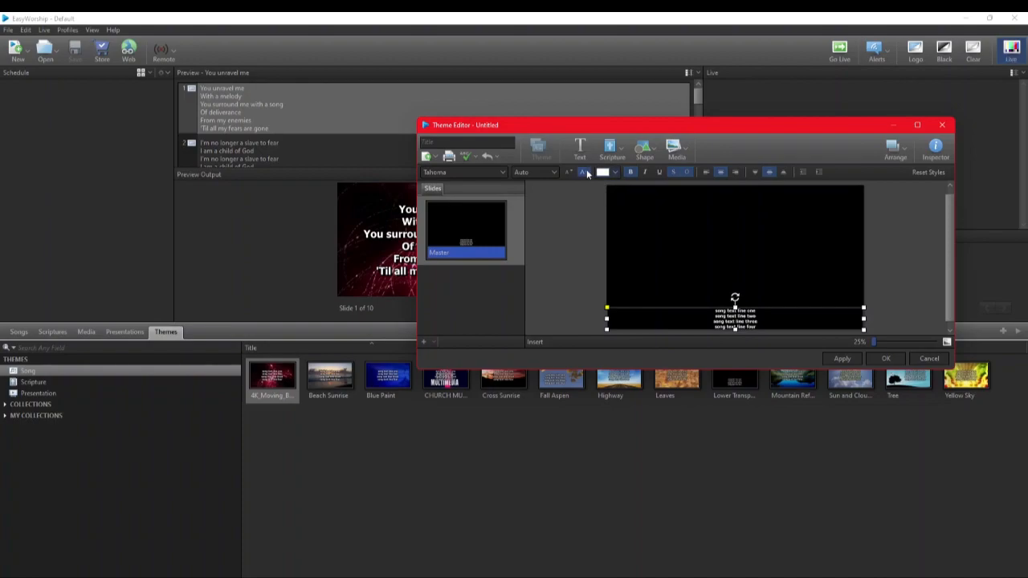
left_click(584, 173)
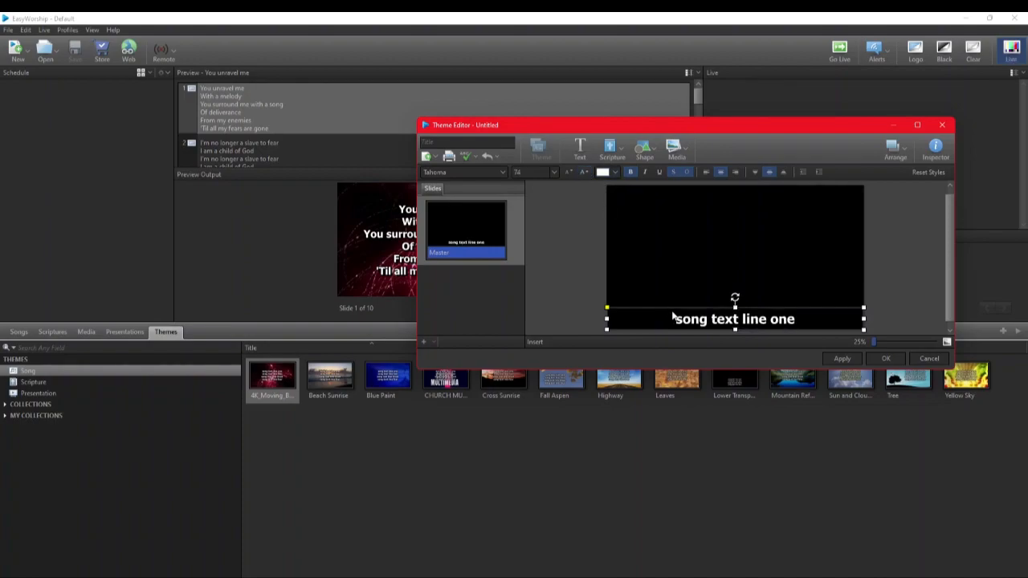
left_click_drag(676, 319, 736, 329)
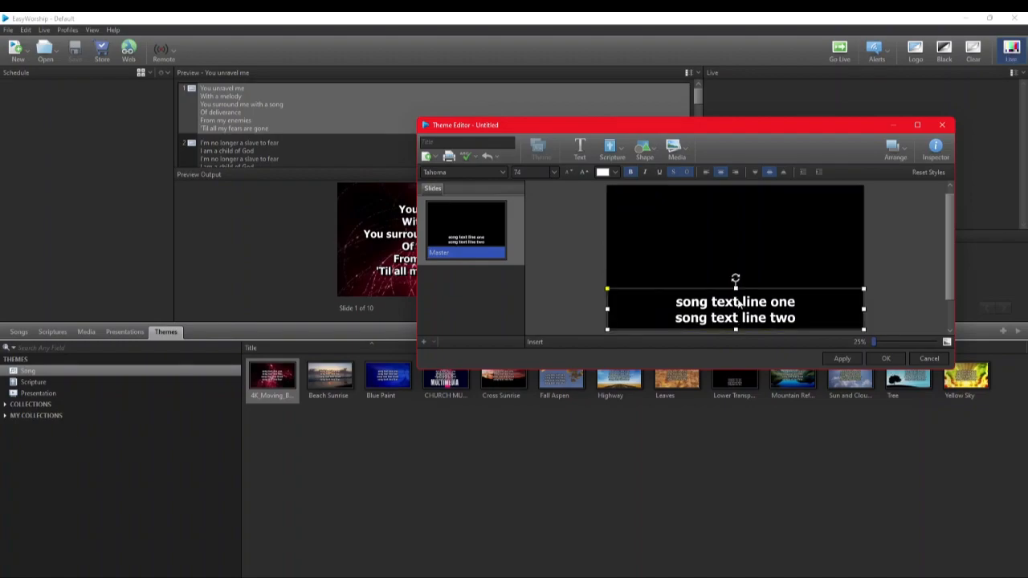
- Reduce the font size of all the song text to 72
double_click(738, 306)
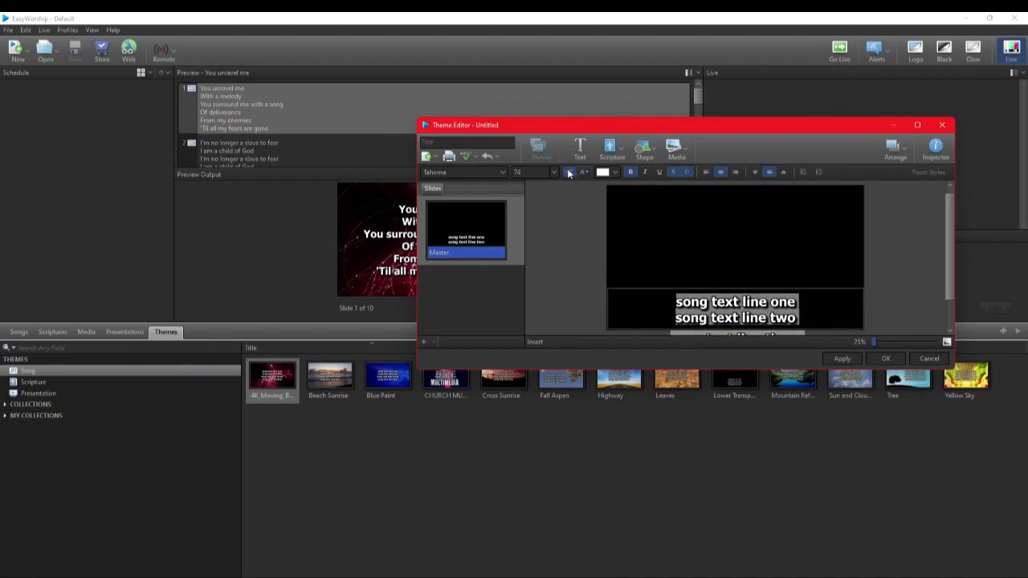
left_click(569, 174)
left_click(569, 174)
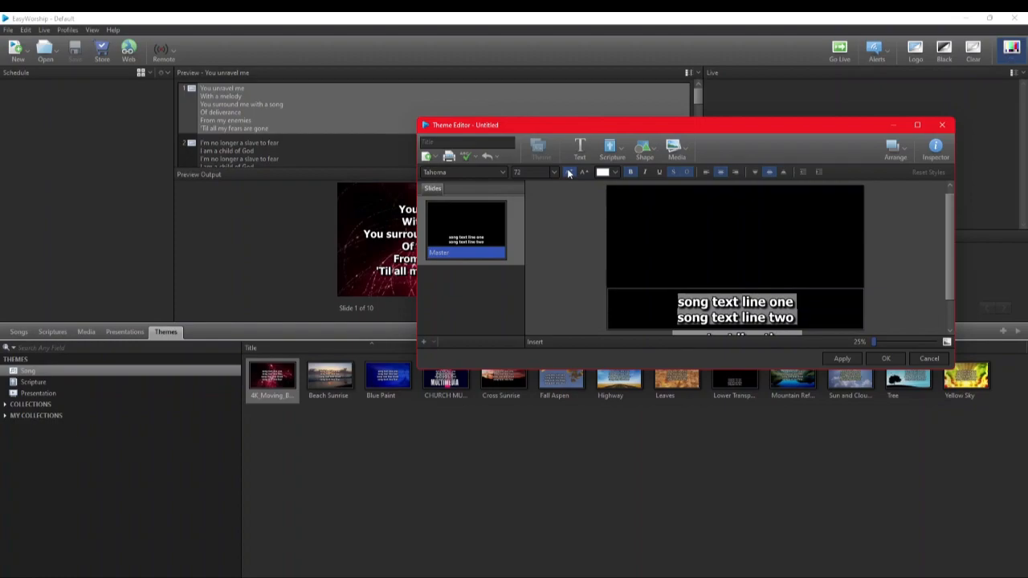
left_click(802, 262)
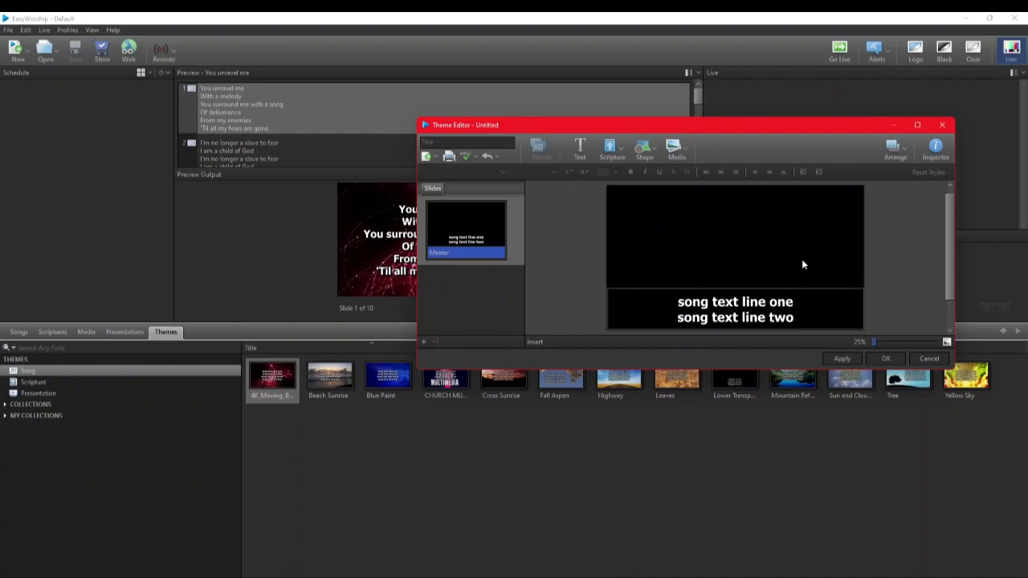
- Give the slide background a Media Fill with the 4k Golden Bokeh Particle video, at 46 opacity and with its audio muted
left_click(925, 155)
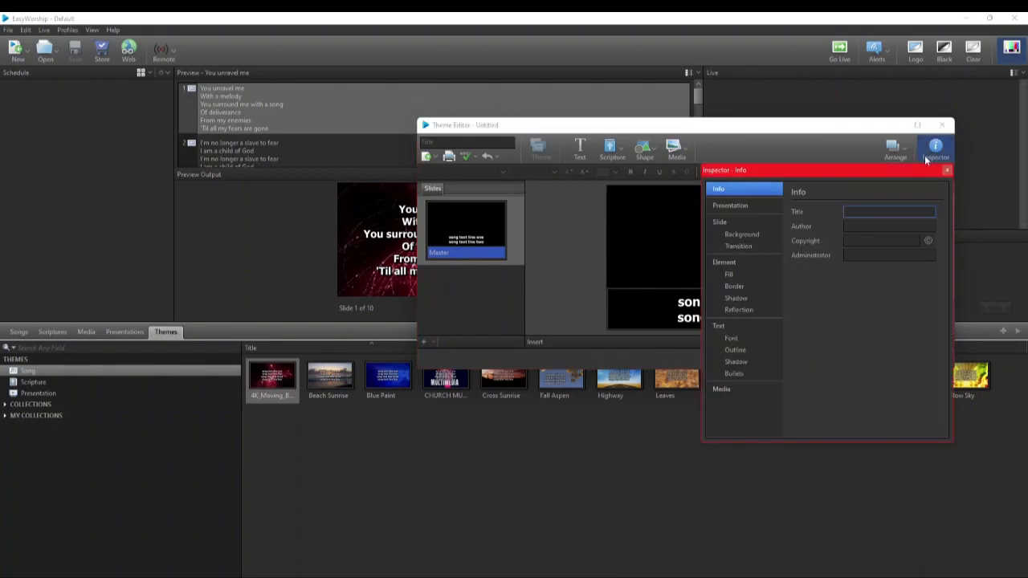
left_click_drag(832, 170, 383, 100)
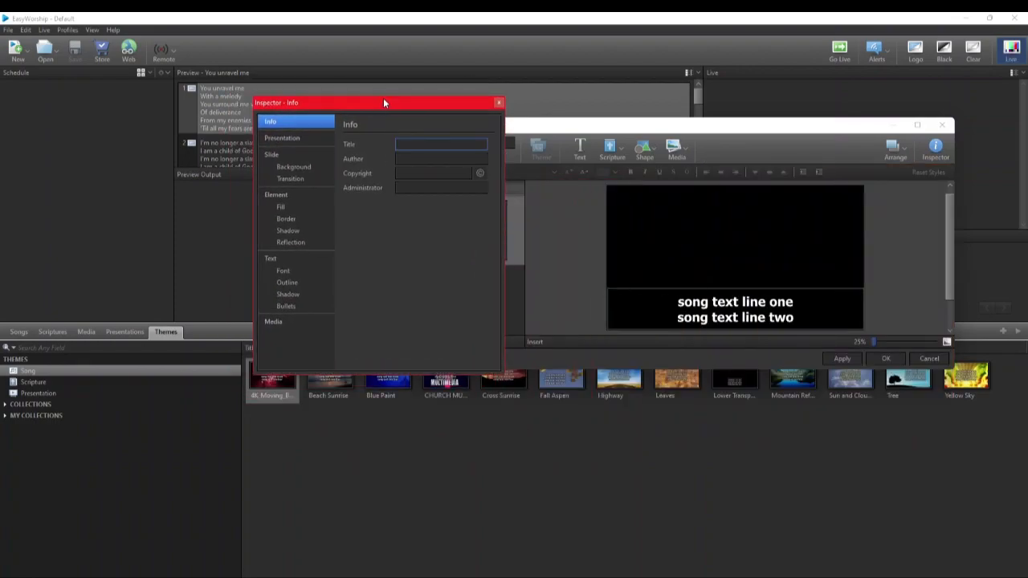
left_click(285, 155)
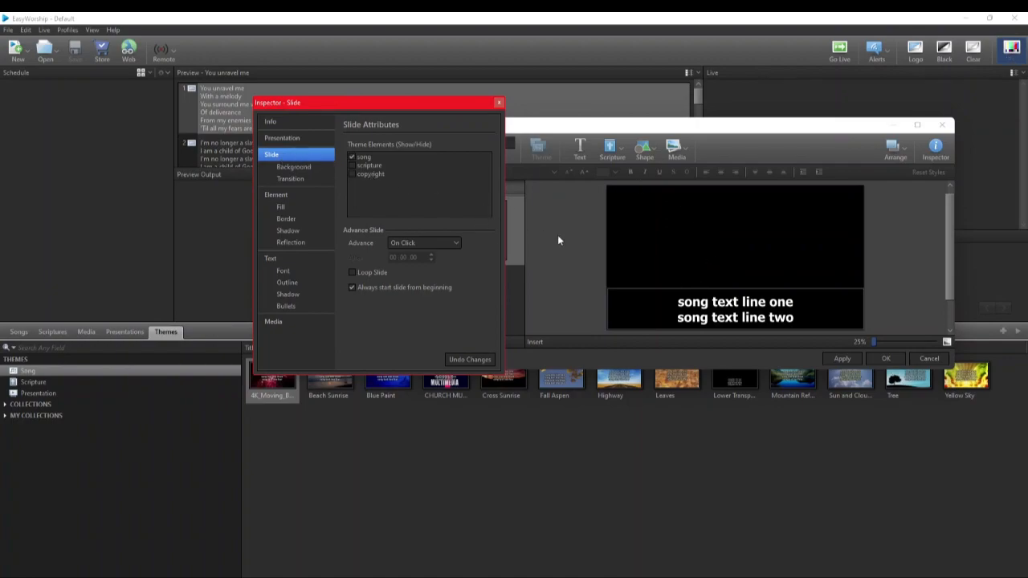
left_click(318, 175)
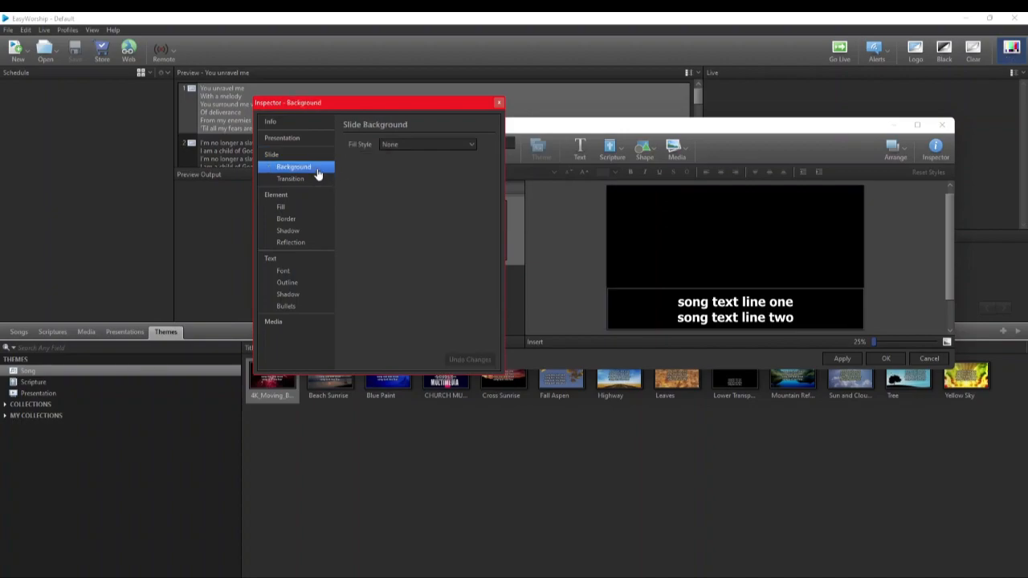
left_click(433, 144)
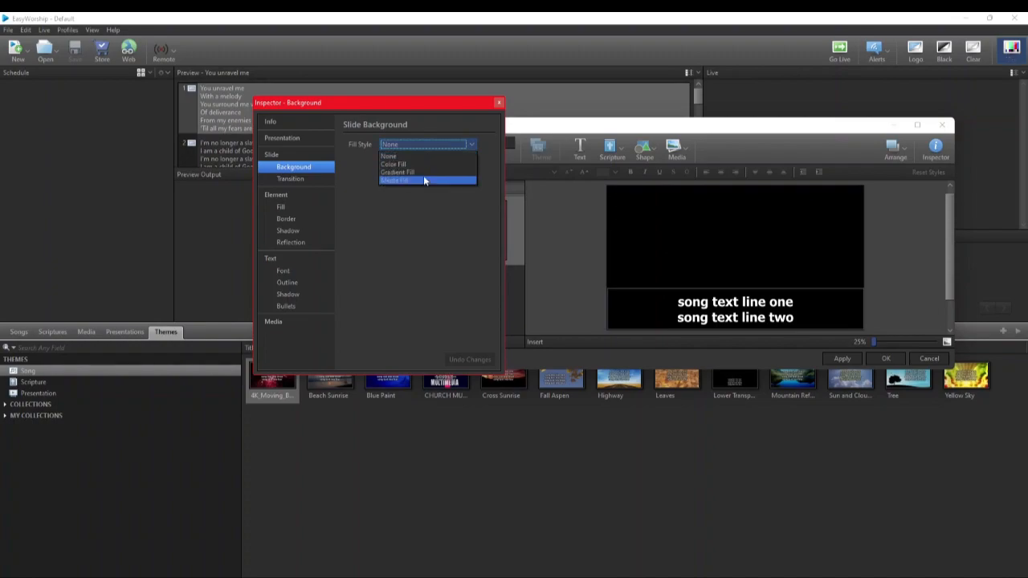
left_click(425, 180)
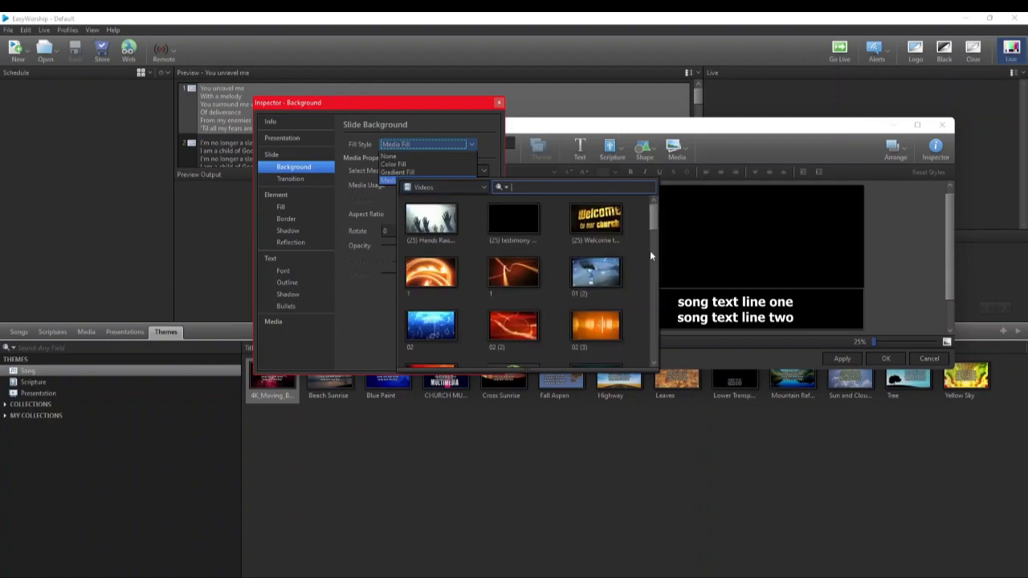
left_click_drag(652, 220, 660, 283)
left_click(521, 263)
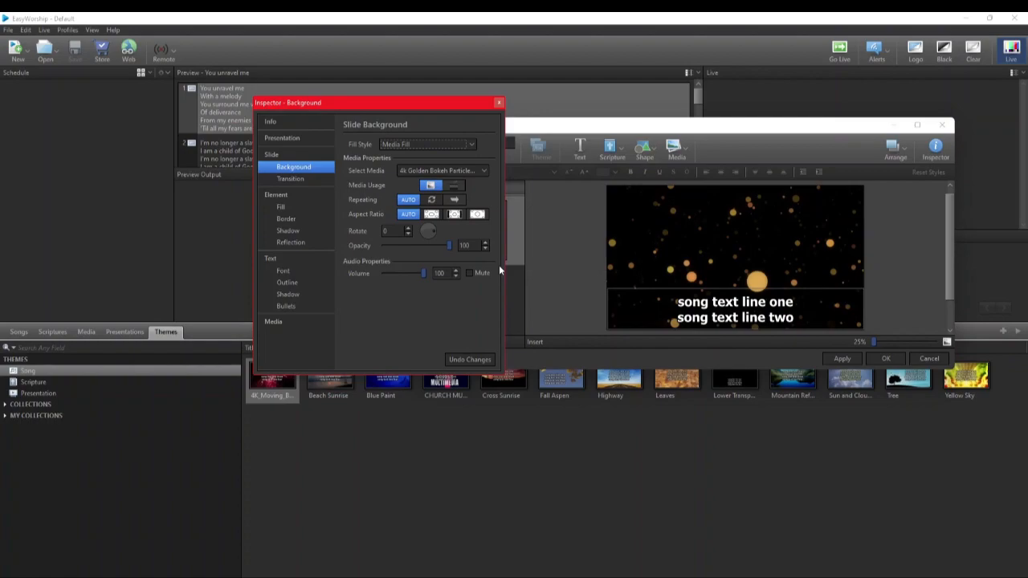
left_click_drag(444, 247, 417, 246)
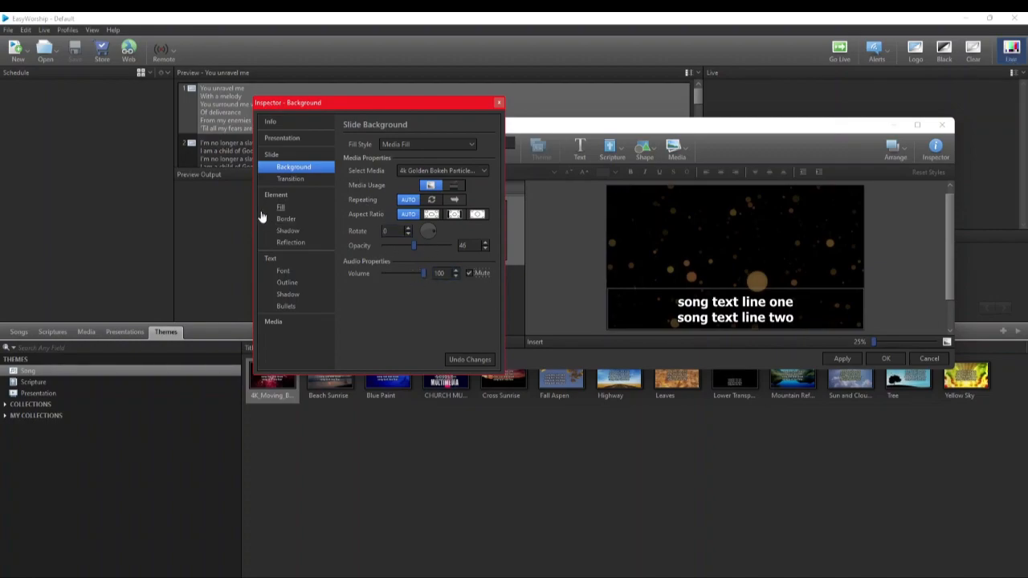
- Set the slide transition to Iris with the direction "in" and close the Inspector
left_click(290, 180)
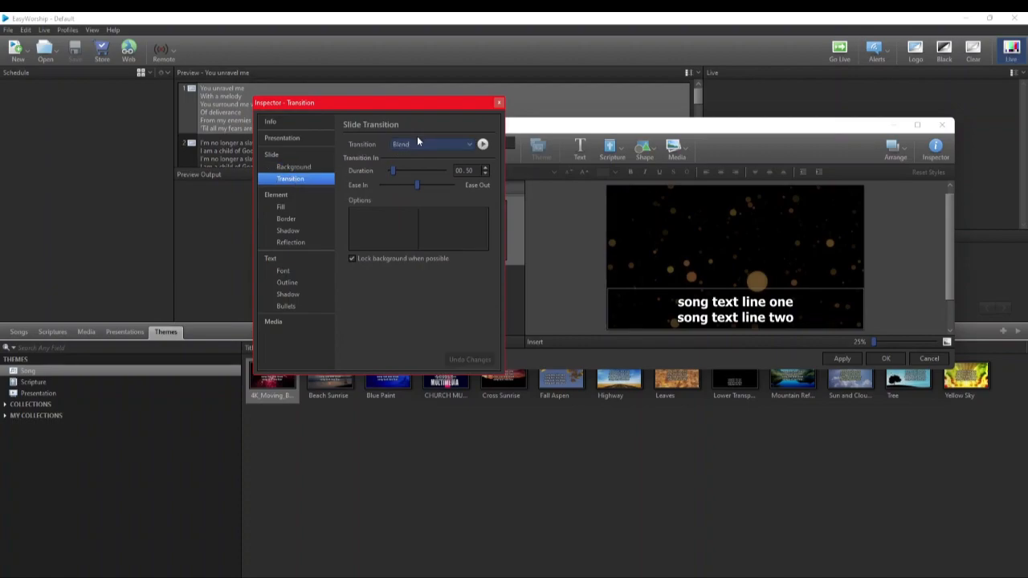
left_click(411, 146)
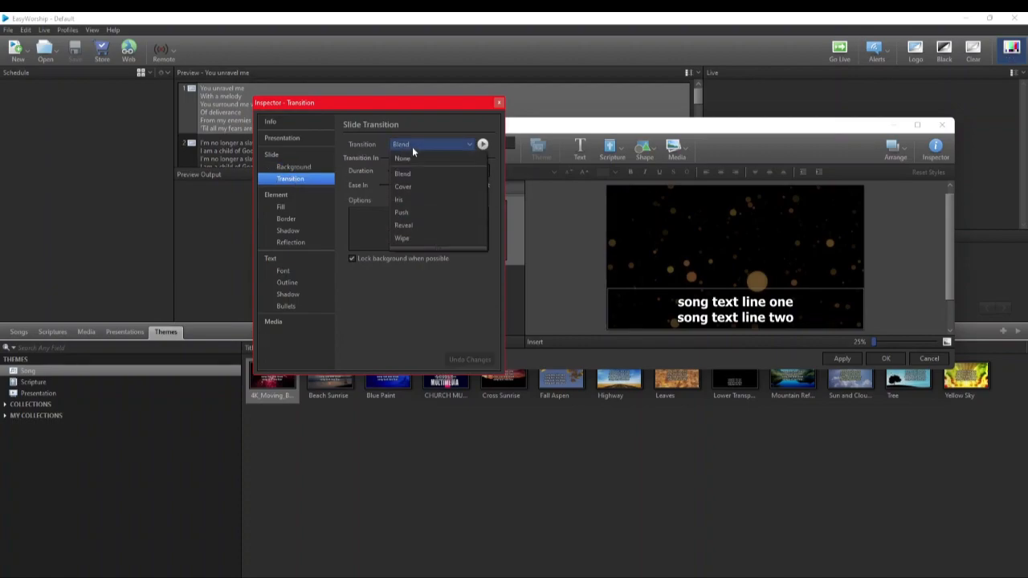
left_click(424, 199)
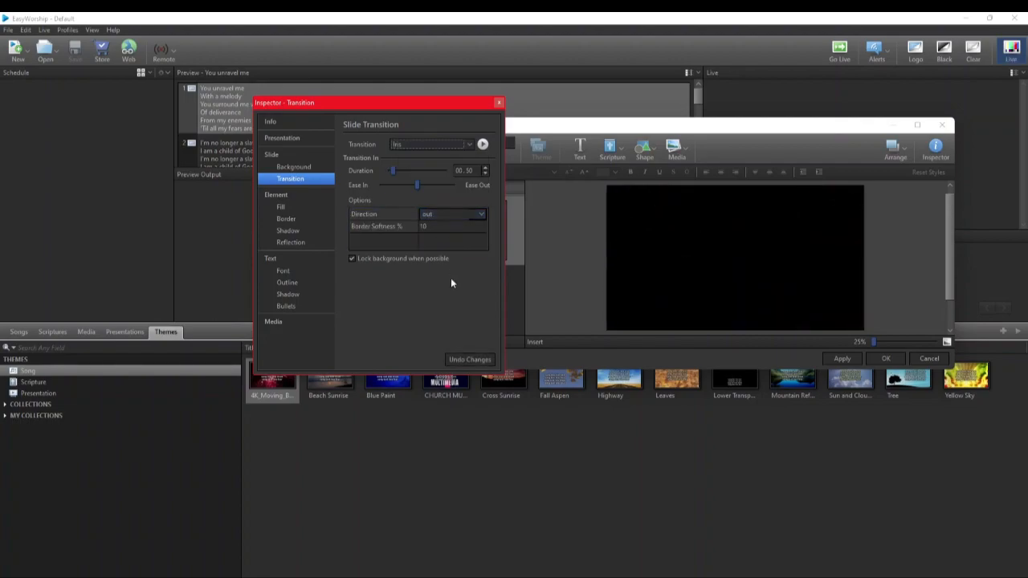
left_click(455, 217)
left_click(454, 233)
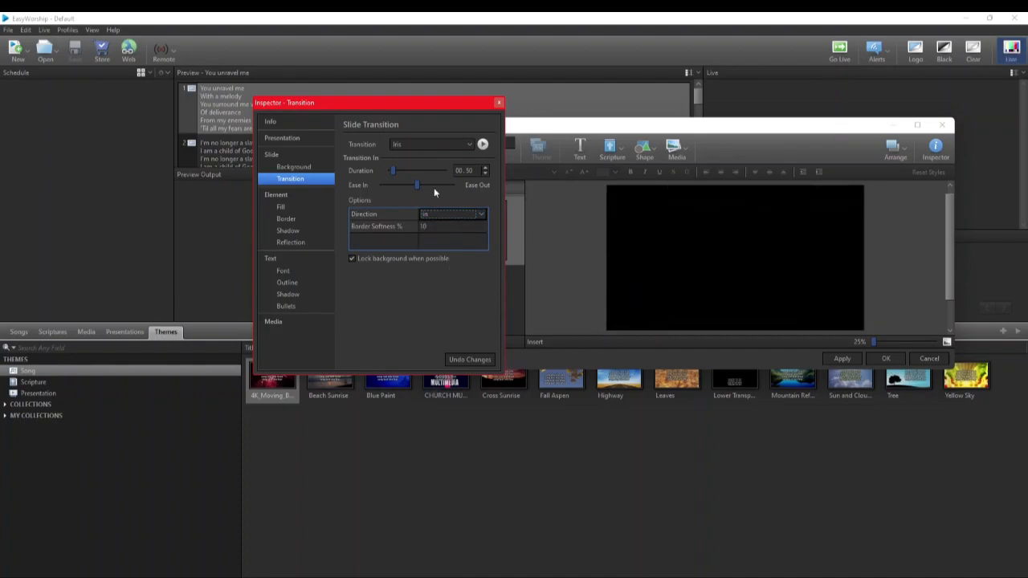
left_click(499, 104)
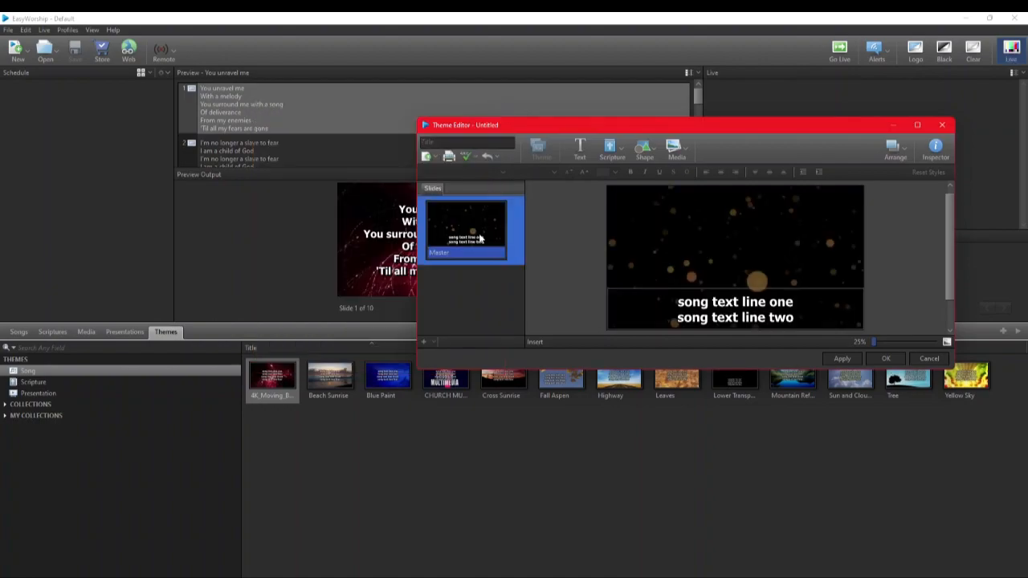
- Apply a black Color Fill to the song text box
left_click(706, 305)
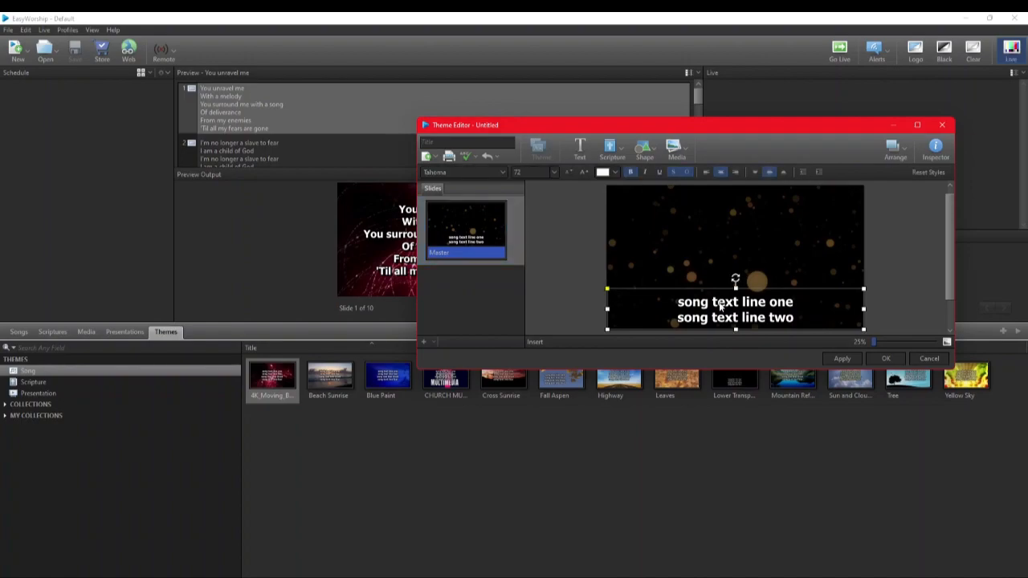
left_click(936, 149)
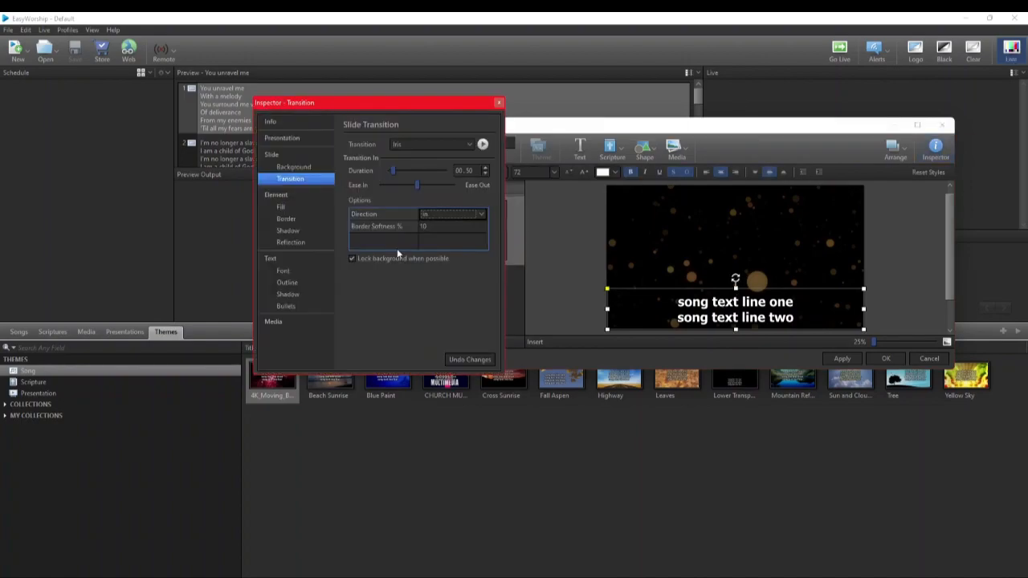
left_click(284, 197)
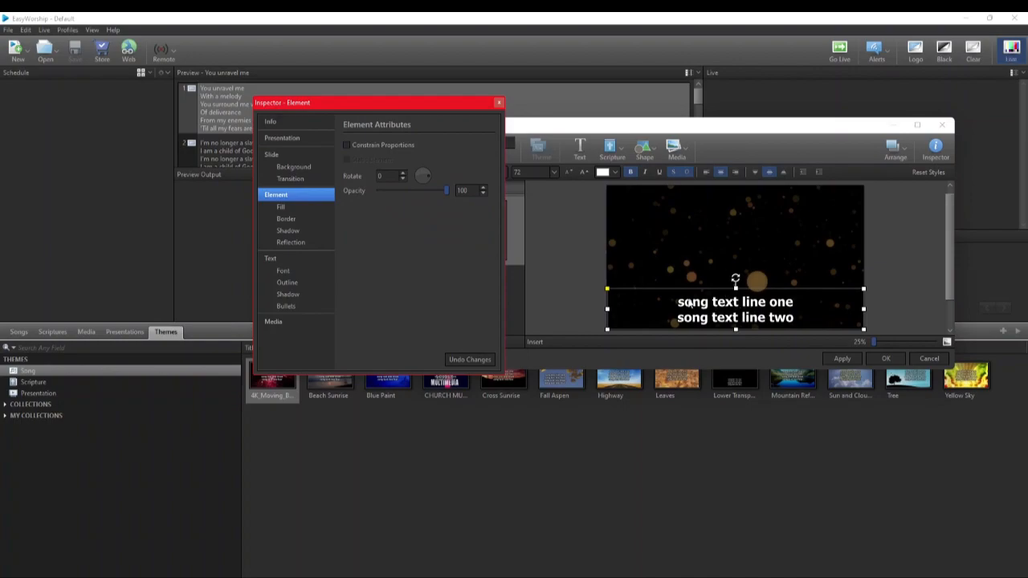
left_click(291, 210)
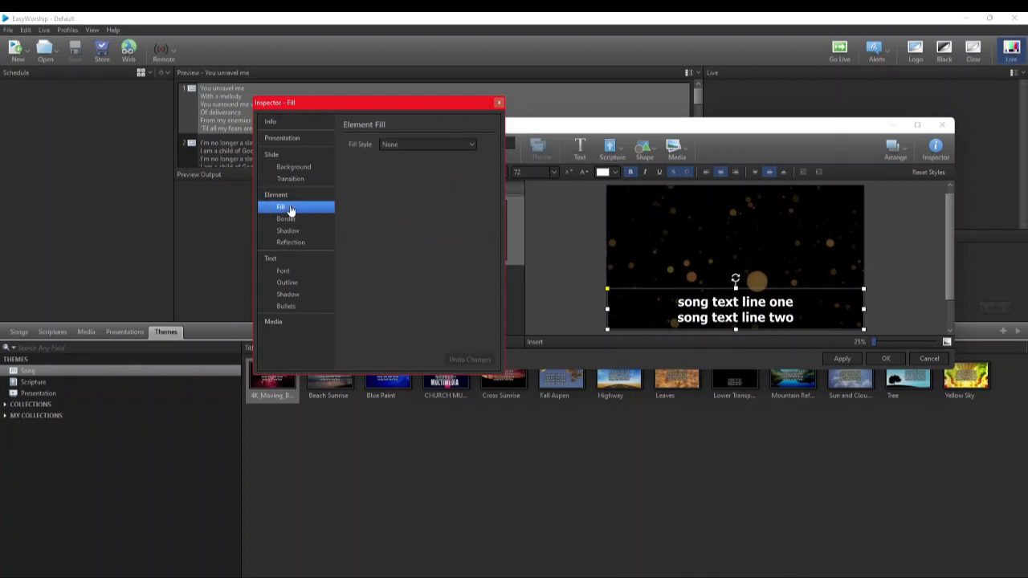
left_click(443, 144)
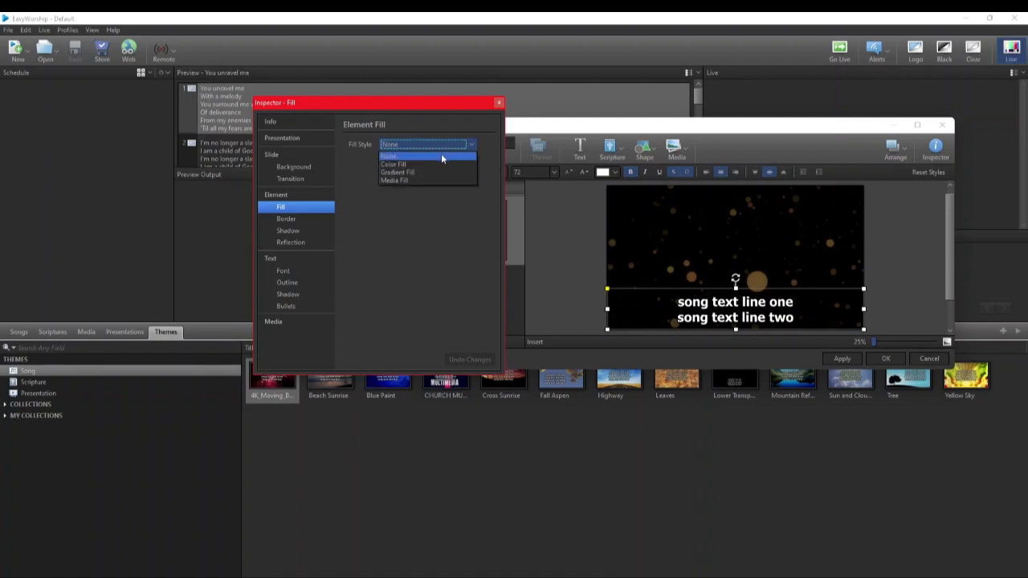
left_click(440, 162)
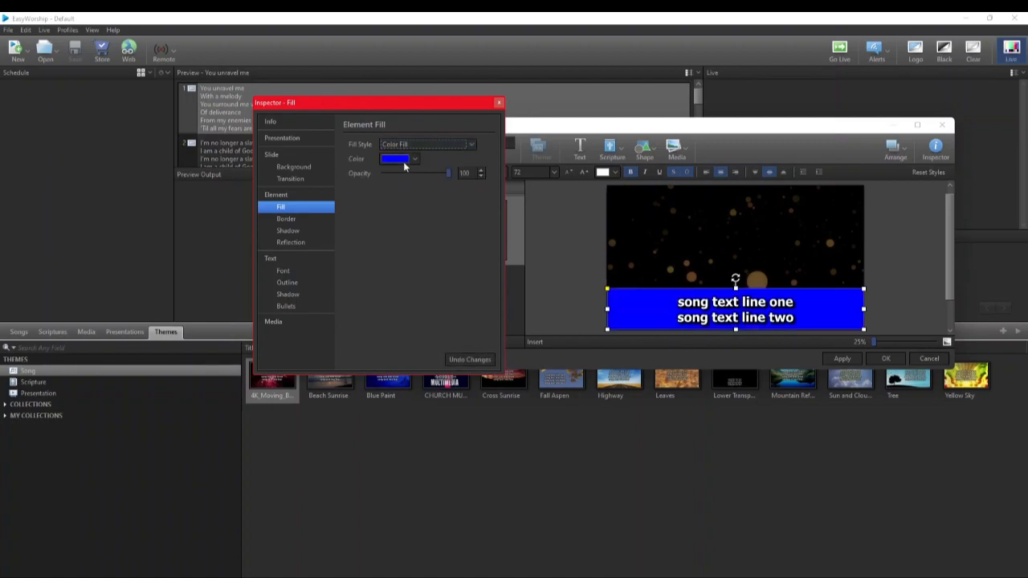
left_click(418, 159)
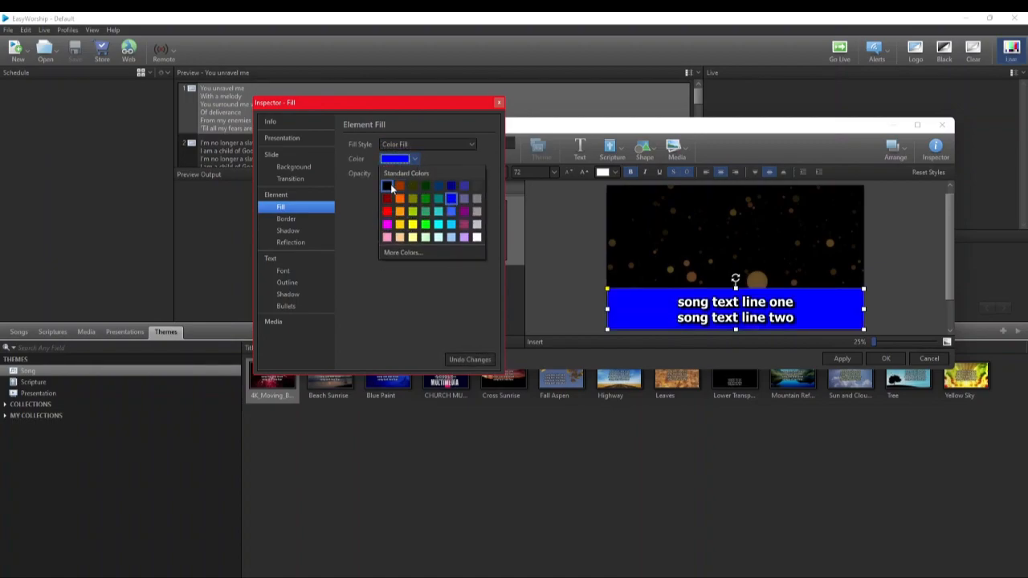
left_click(388, 187)
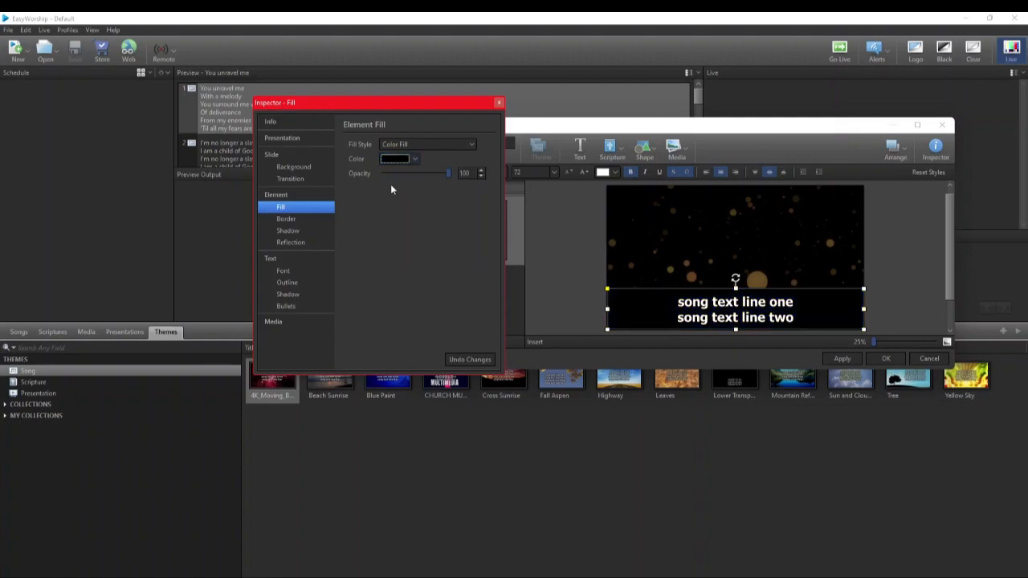
- Lower the text box fill's opacity to 46 and place the box against the slide's lower edge
left_click_drag(702, 319, 700, 311)
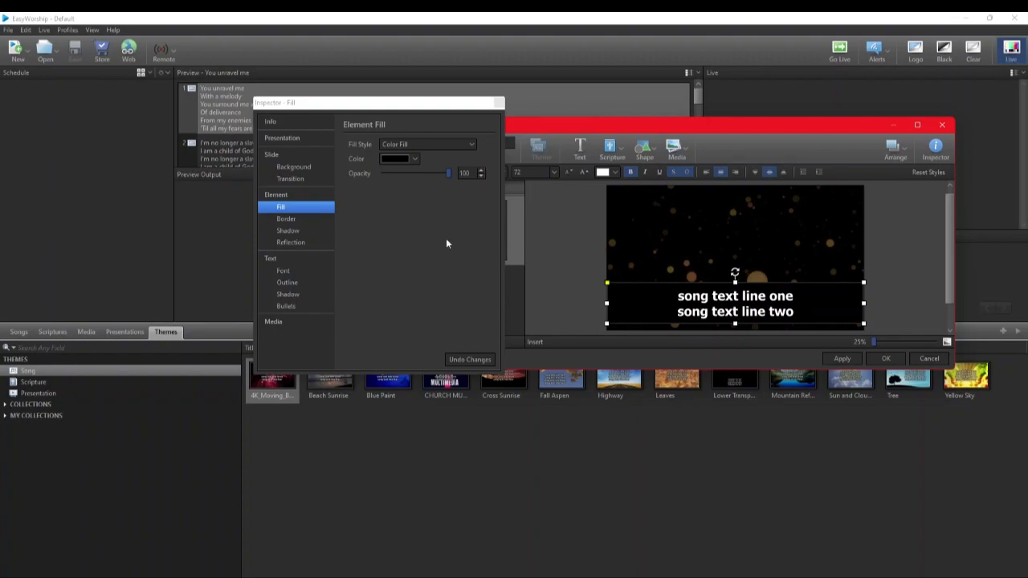
left_click_drag(447, 172, 413, 177)
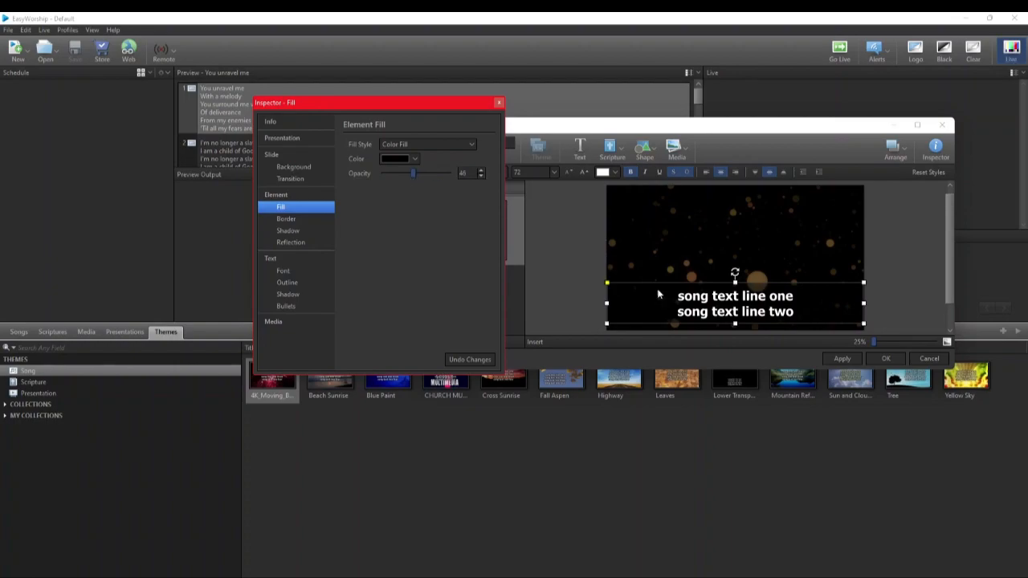
left_click(684, 313)
left_click_drag(690, 297, 695, 314)
- Enable an element border on the song text box
left_click(289, 222)
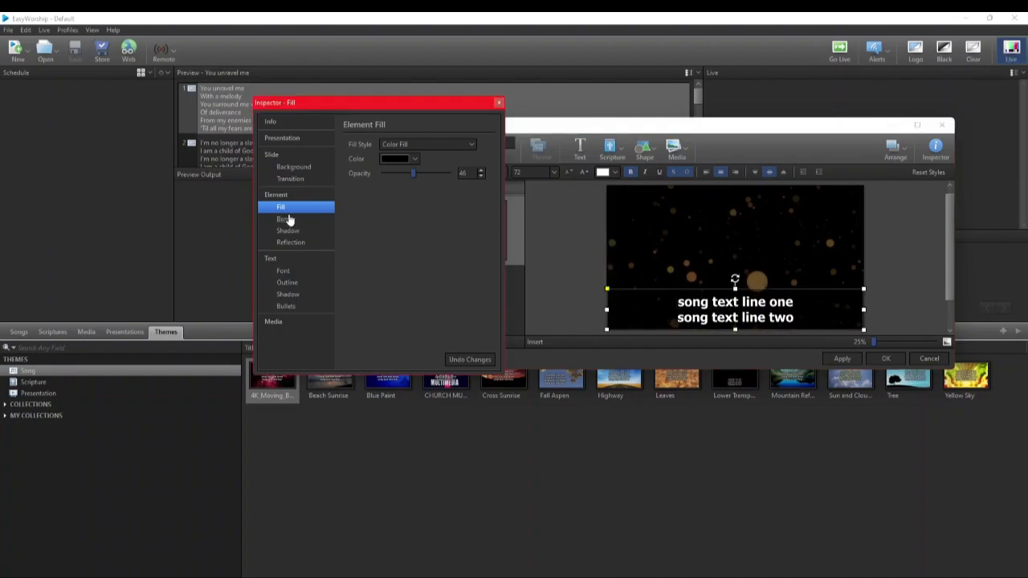
left_click(289, 234)
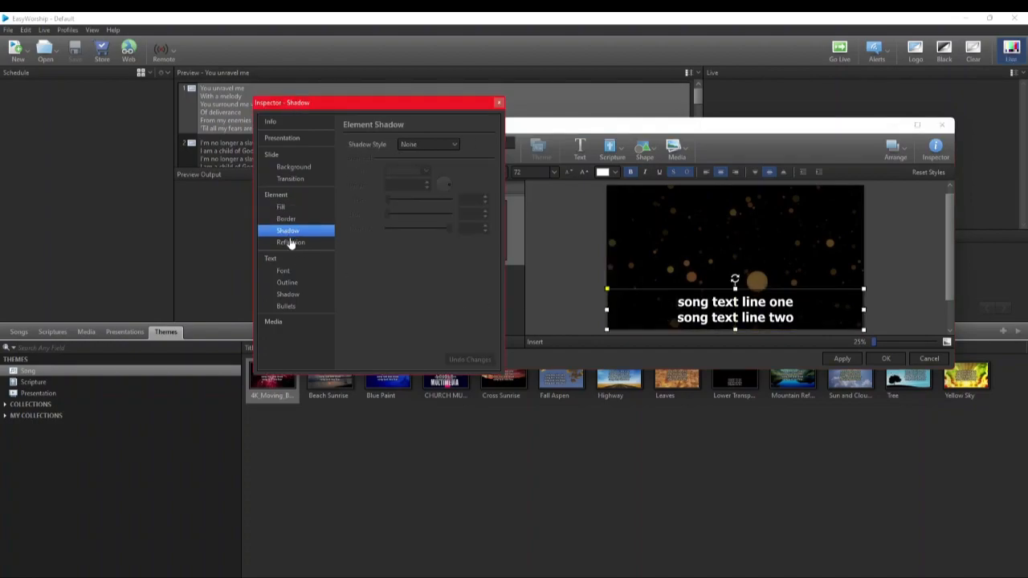
left_click(290, 241)
left_click(287, 218)
left_click(425, 145)
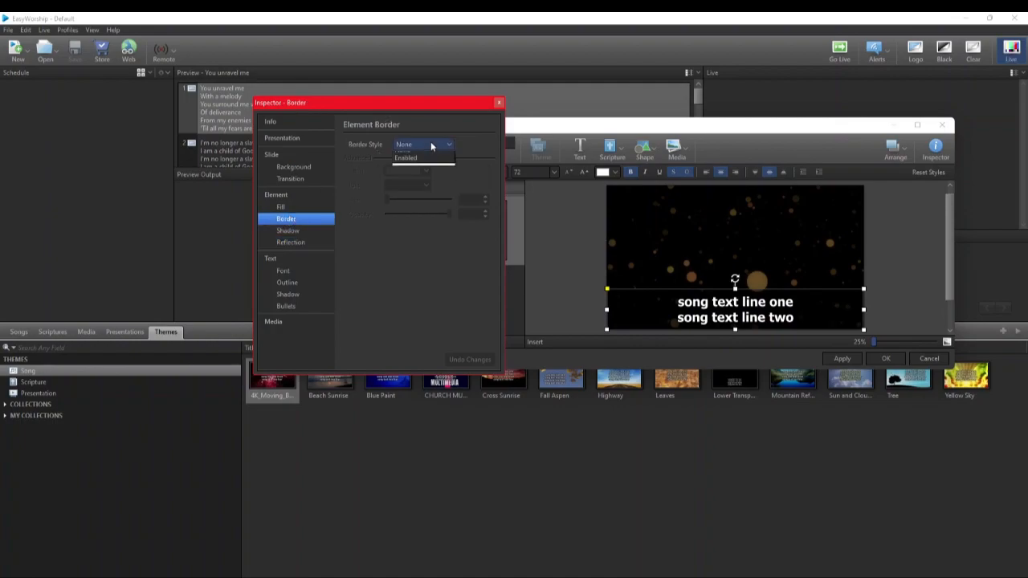
left_click(428, 161)
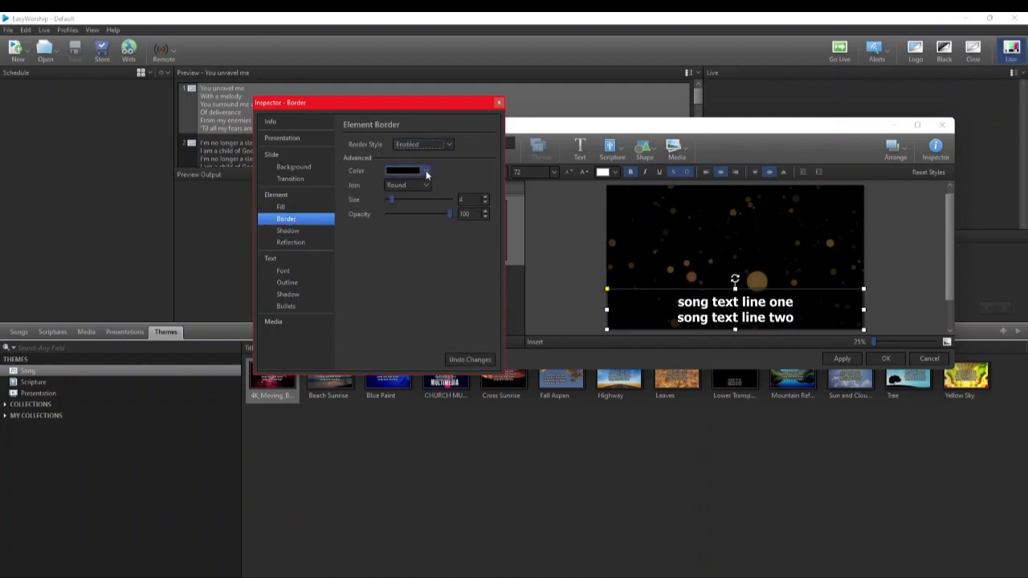
- Give the text box border a Round join, a size of 18 and an opacity of 70
left_click_drag(404, 205, 412, 206)
left_click(407, 185)
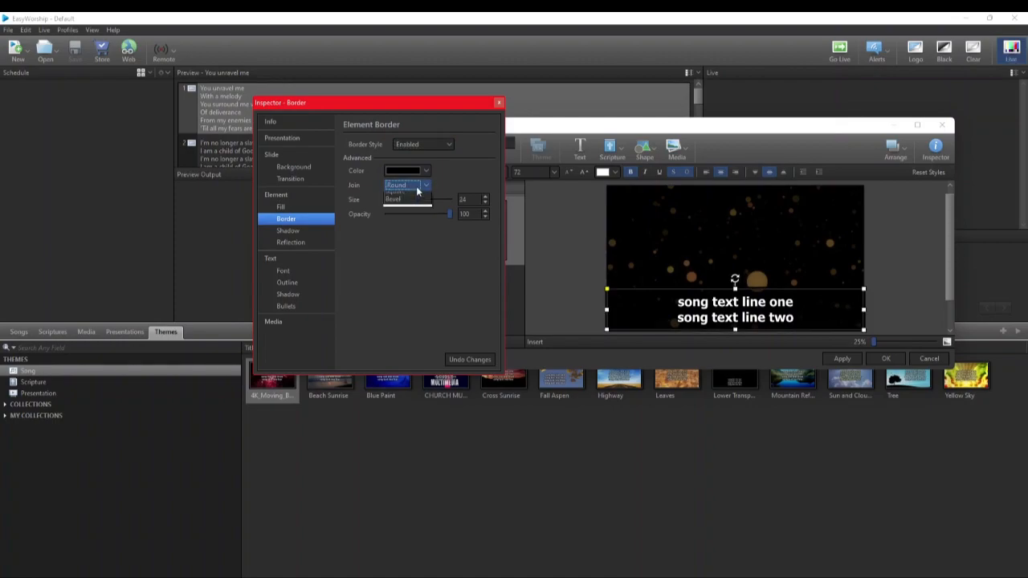
left_click(416, 206)
mouse_move(415, 204)
left_mouse_down()
mouse_move(407, 201)
mouse_move(430, 214)
left_mouse_up()
left_click(407, 184)
left_click(406, 196)
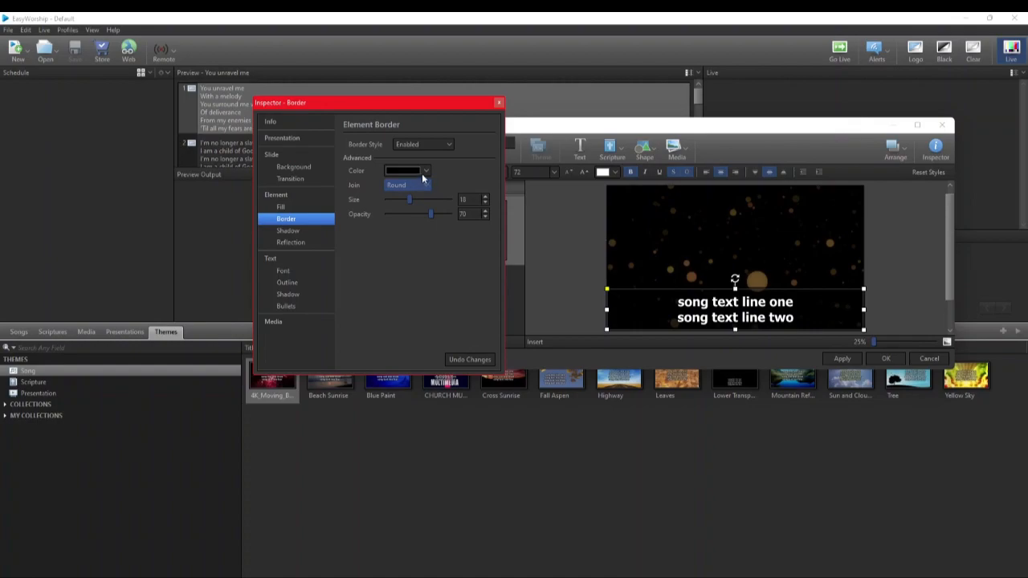
- Color the text box border orange and reduce its size to a thin line
left_click(410, 171)
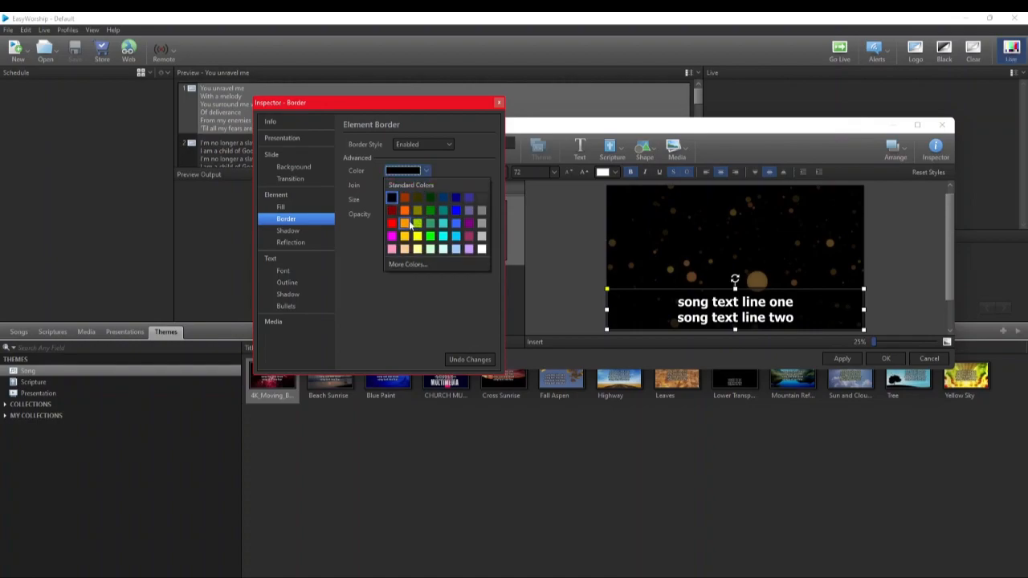
left_click(405, 224)
left_click_drag(409, 200, 393, 200)
left_click(318, 232)
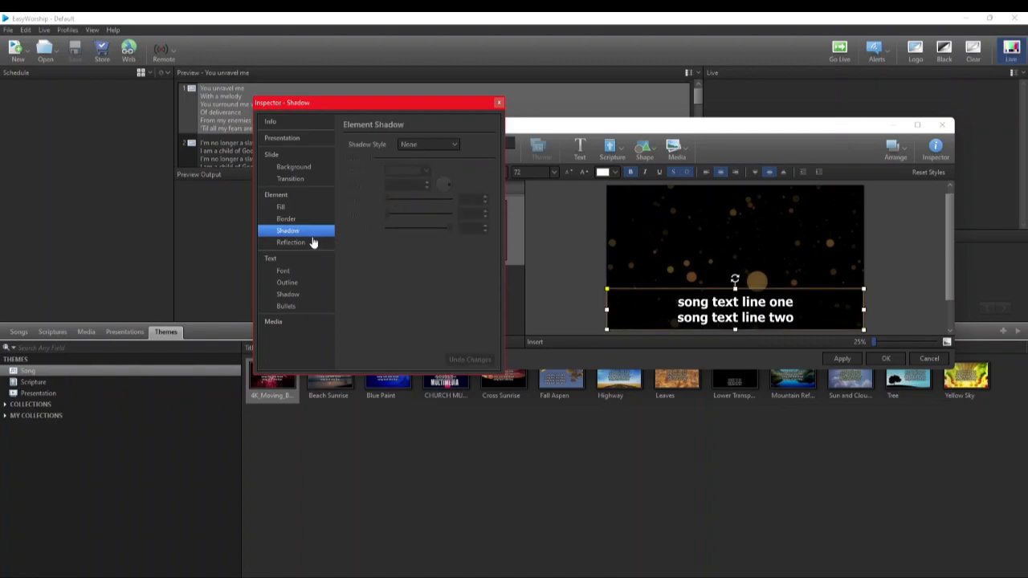
left_click(313, 243)
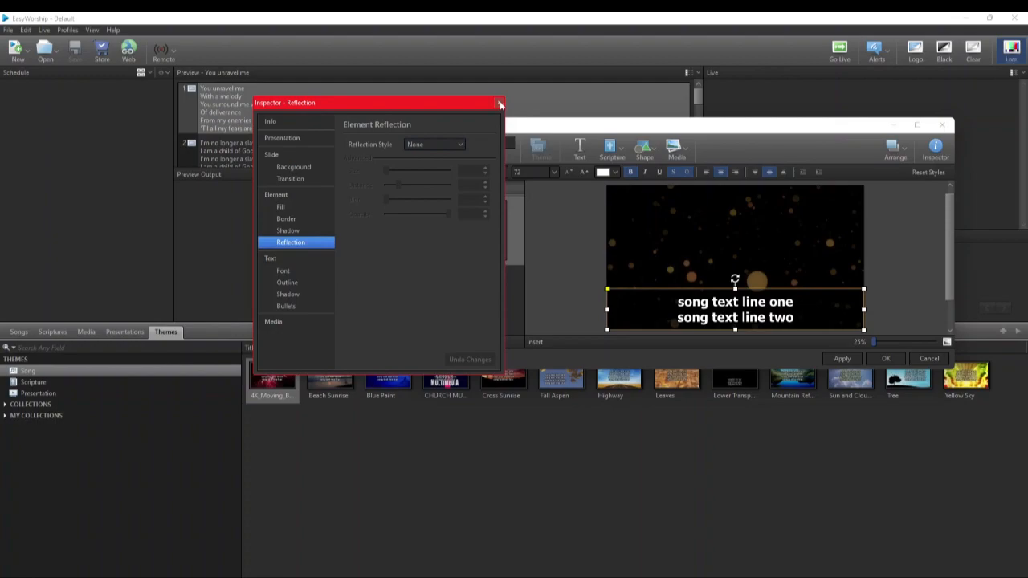
- Close the Inspector and title the theme LOWER THIRD
left_click(499, 105)
left_click(478, 141)
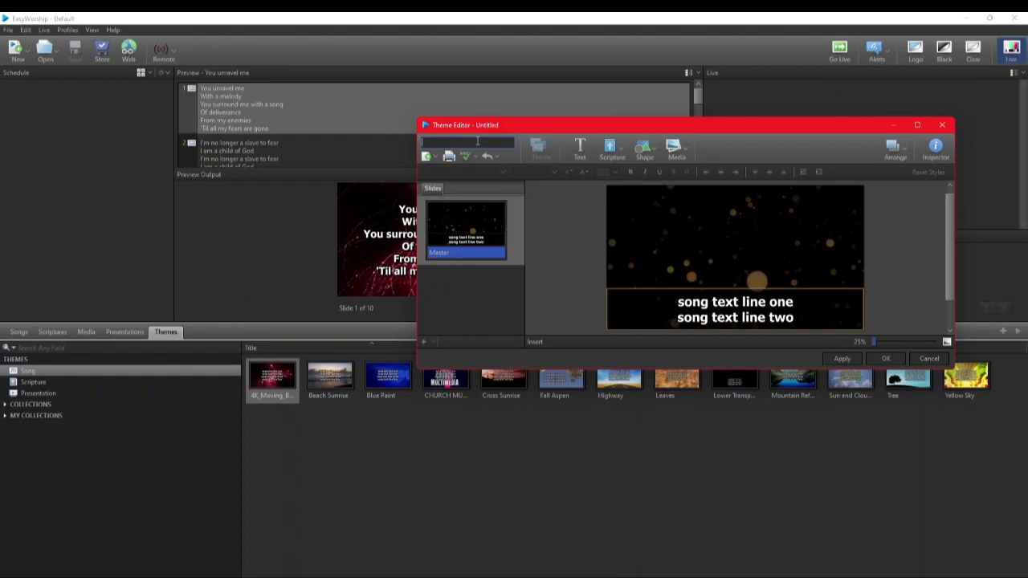
type("LOWER THIRD")
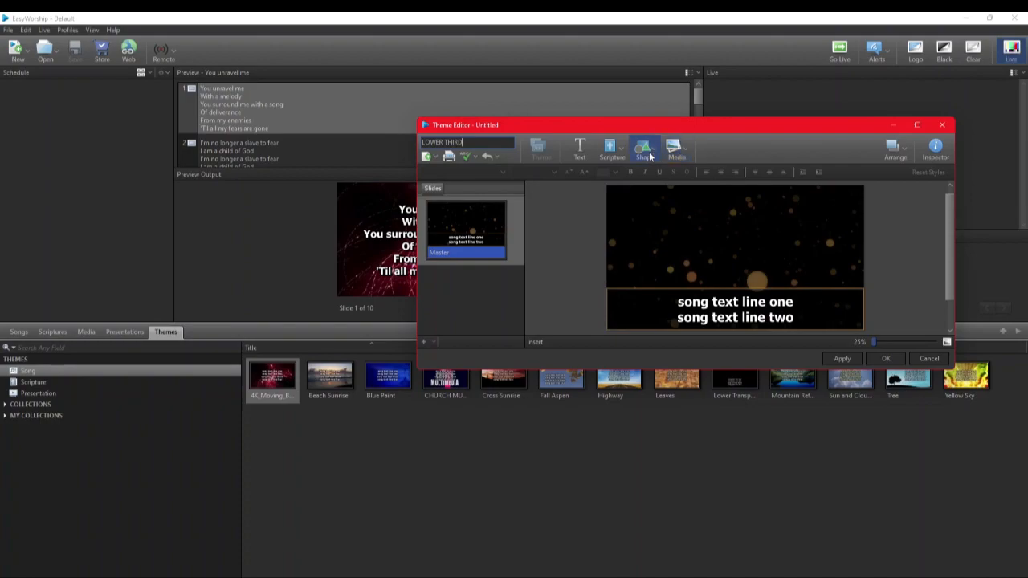
- Insert The Chosen Generation church logo from the Images media library onto the theme slide
left_click(678, 154)
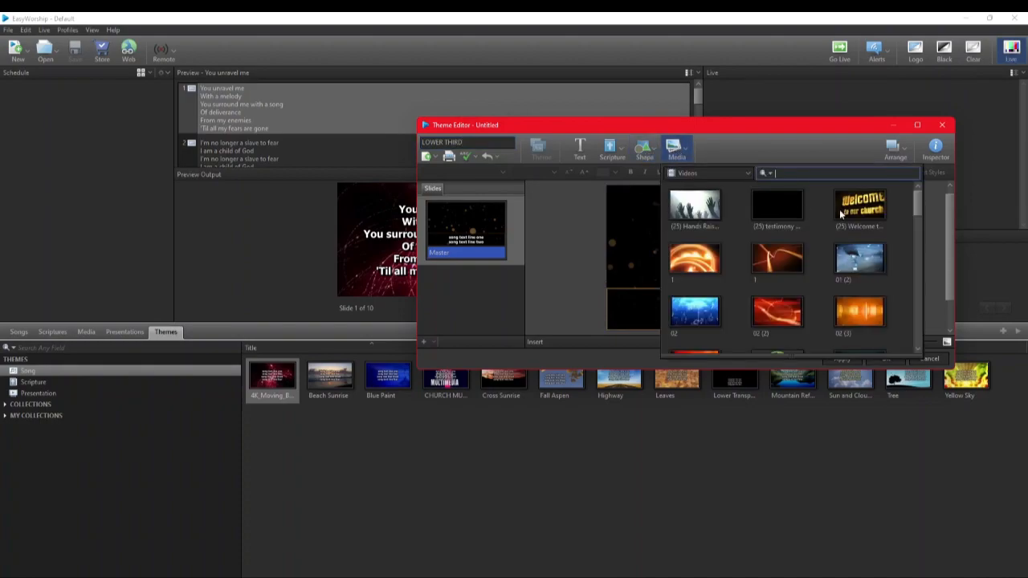
left_click_drag(922, 208, 921, 218)
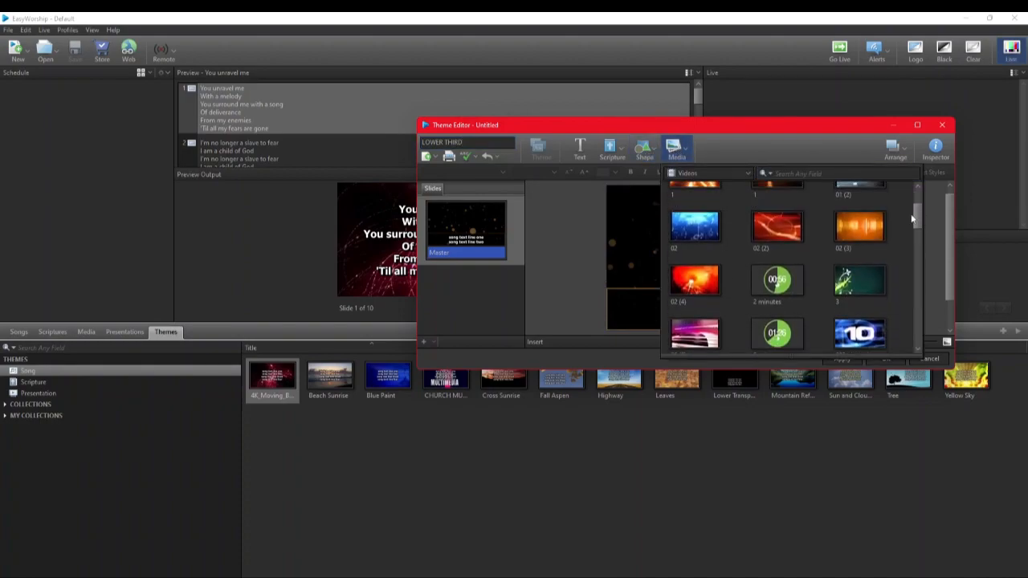
left_click(739, 173)
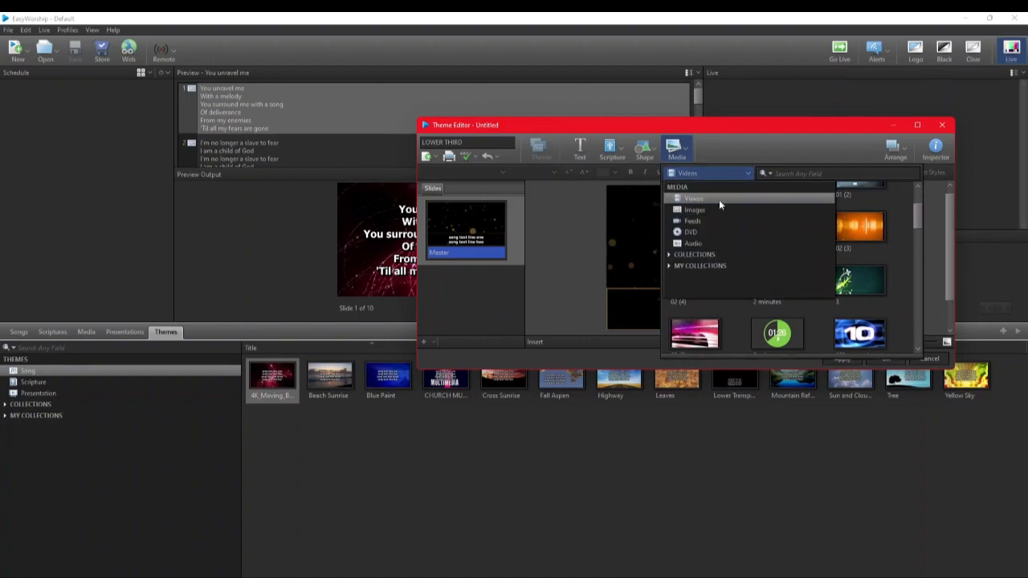
left_click(710, 211)
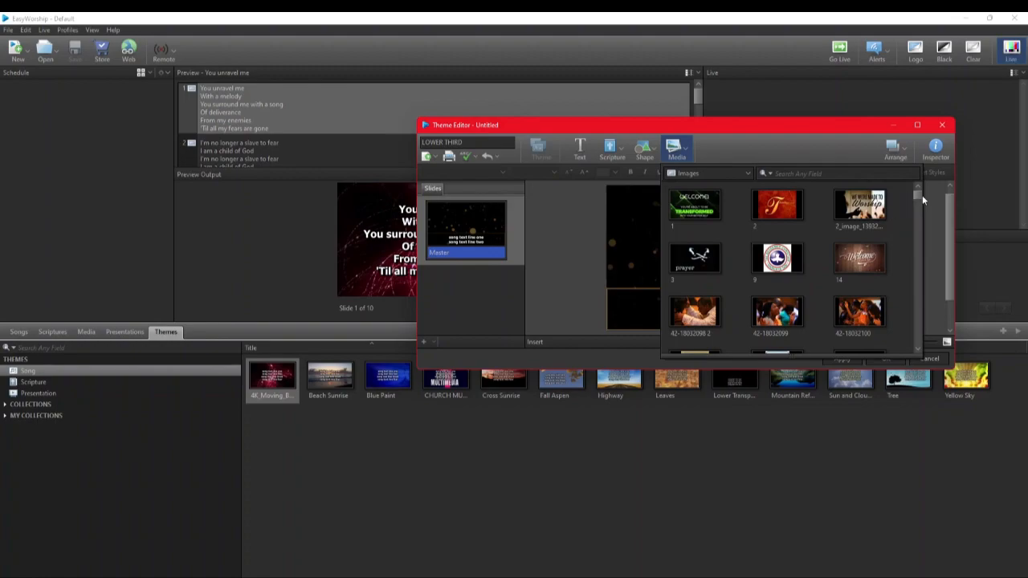
left_click_drag(916, 187, 923, 290)
double_click(704, 201)
- Shrink the logo into the slide's upper-right corner, then save the theme and close the Theme Editor
left_click_drag(727, 258, 743, 221)
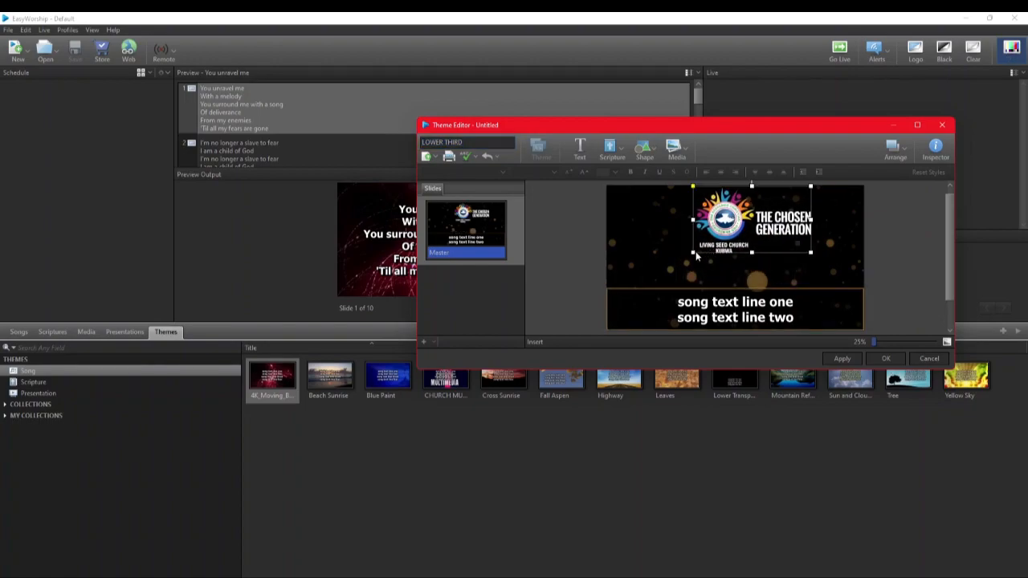
left_click_drag(694, 252, 839, 205)
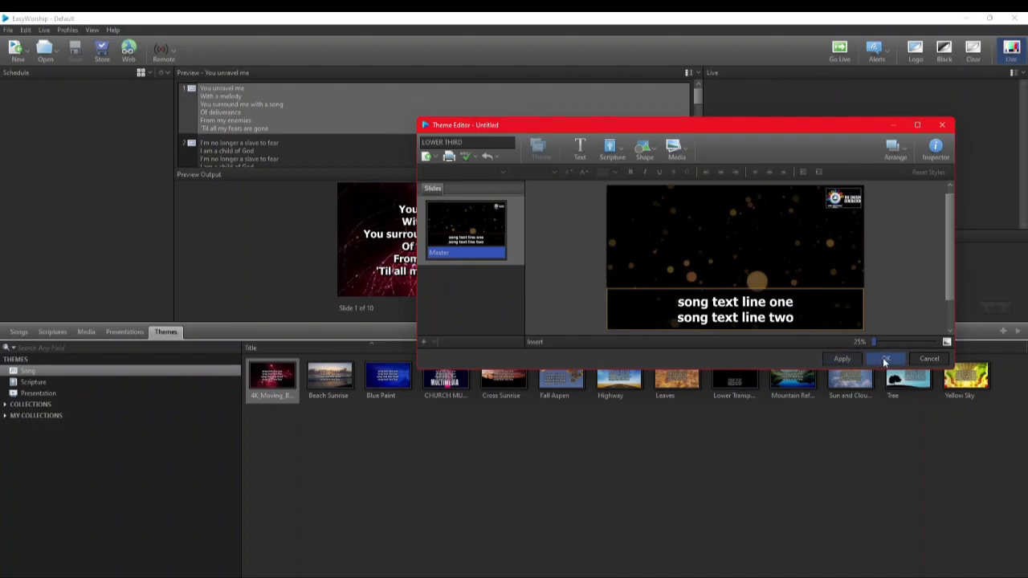
left_click(844, 361)
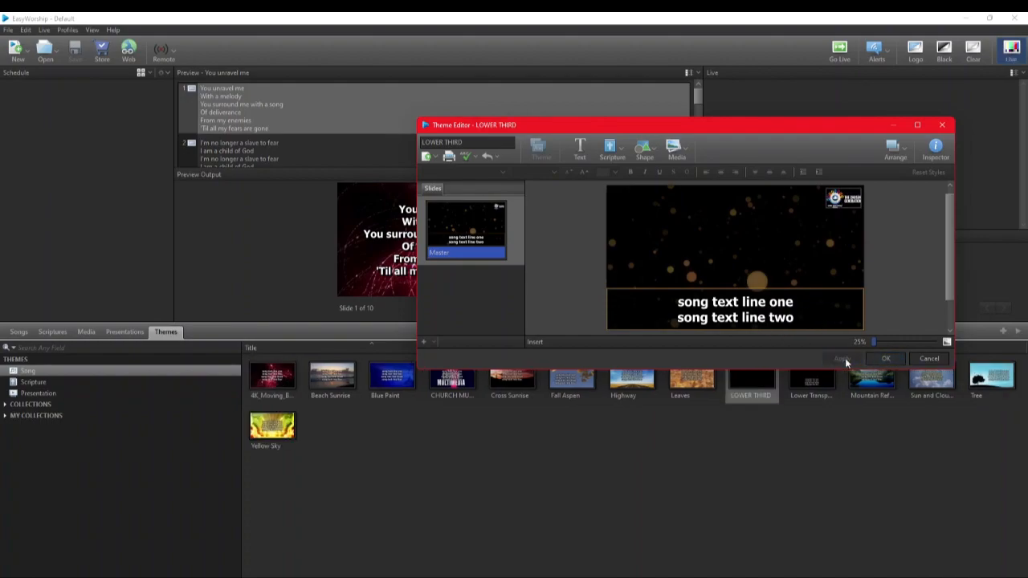
left_click(886, 358)
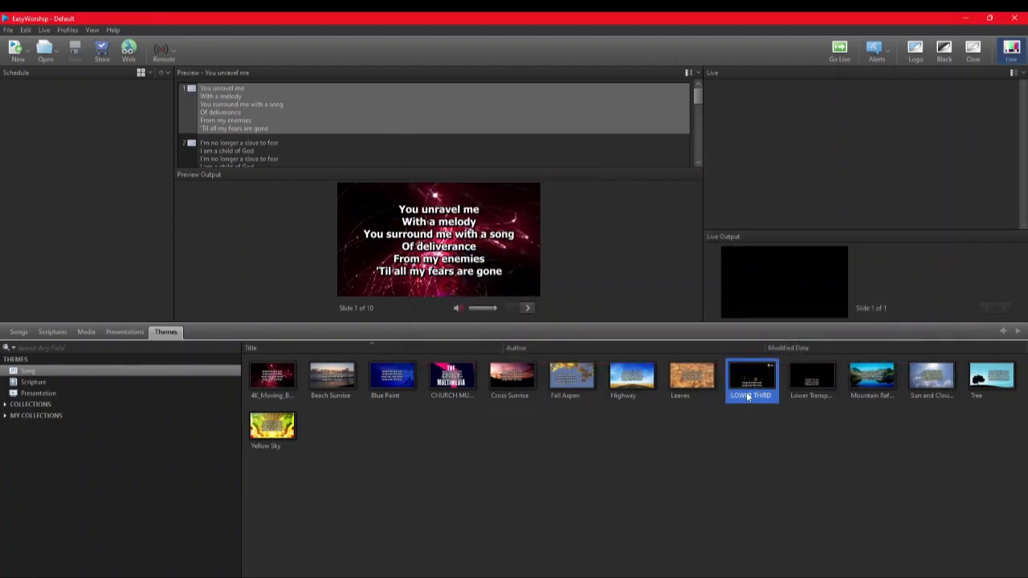
- Create a new song whose first slide reads "I will not be silent" and "I will always worship" on two lines
left_click(20, 333)
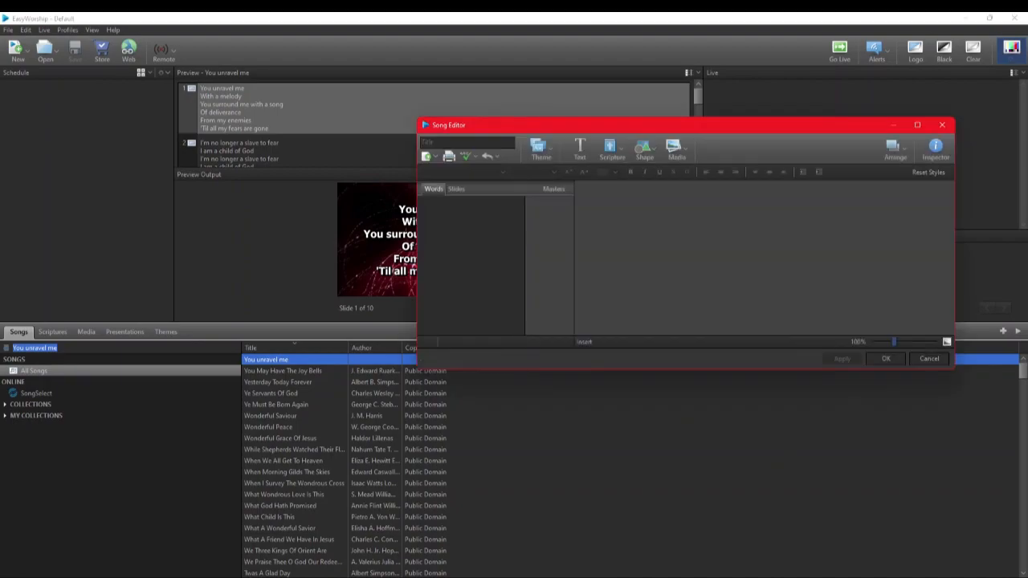
left_click(457, 212)
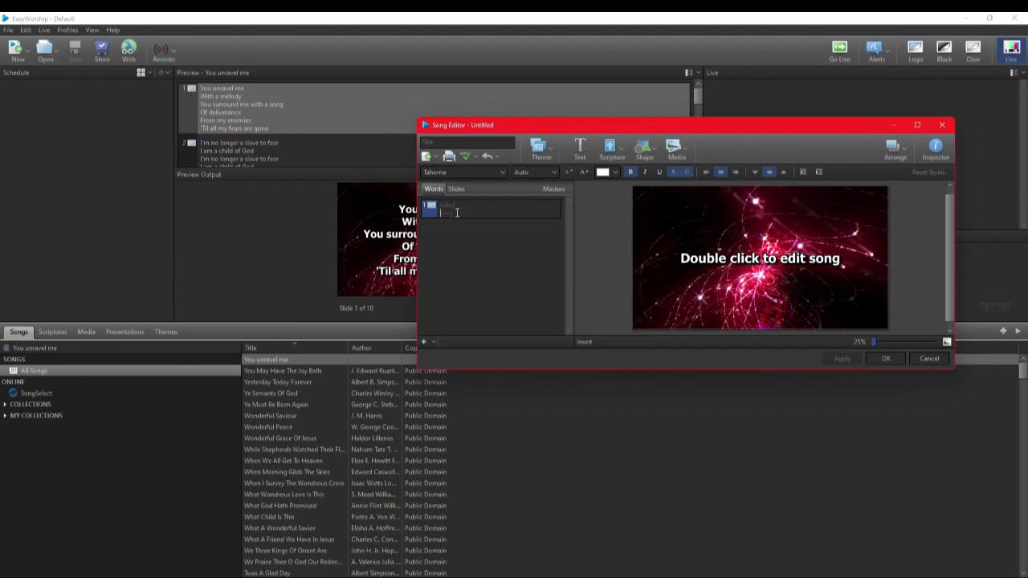
type("I")
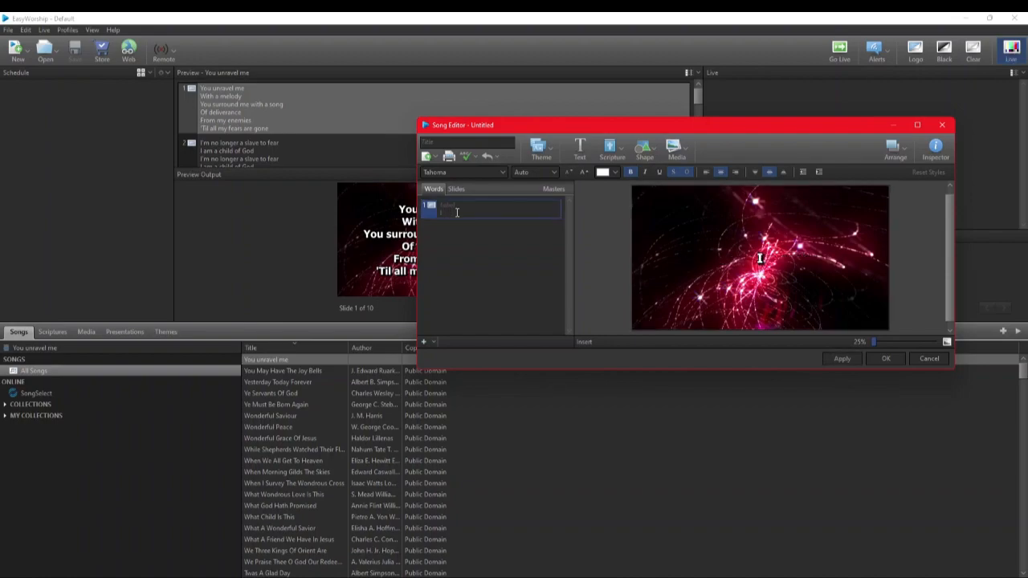
type(" will not be silent")
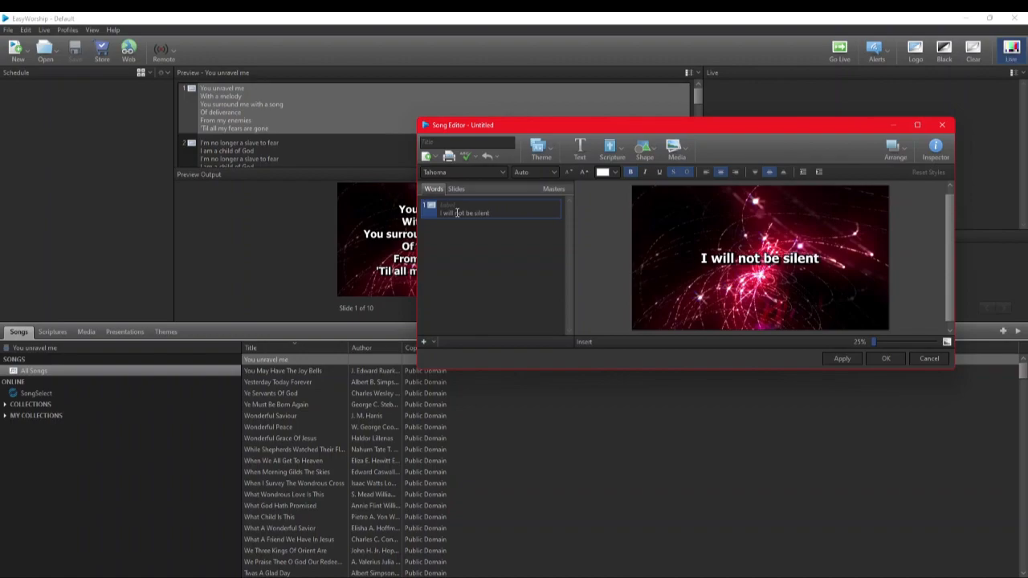
key("Return")
type("I wi")
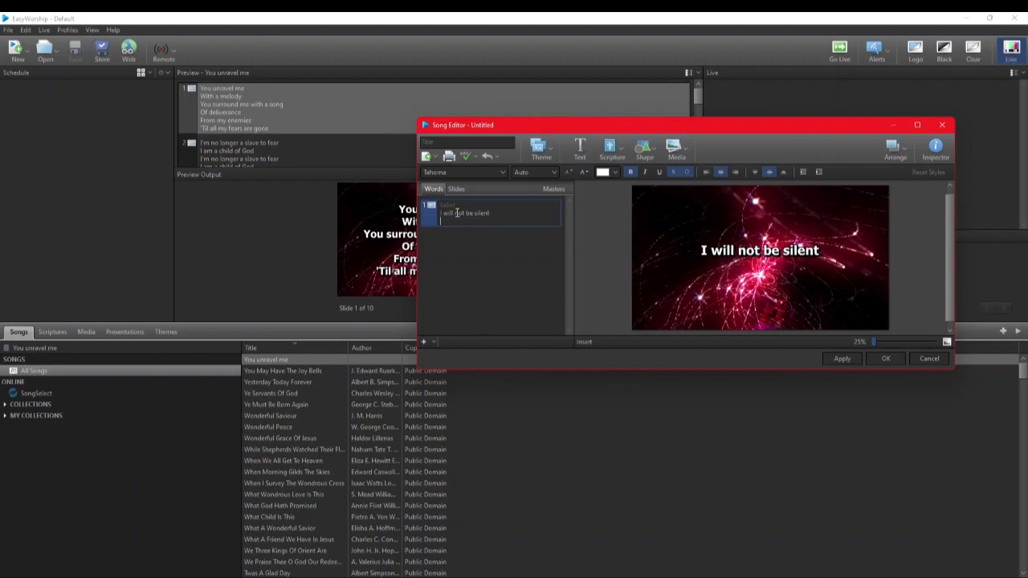
type("ll always")
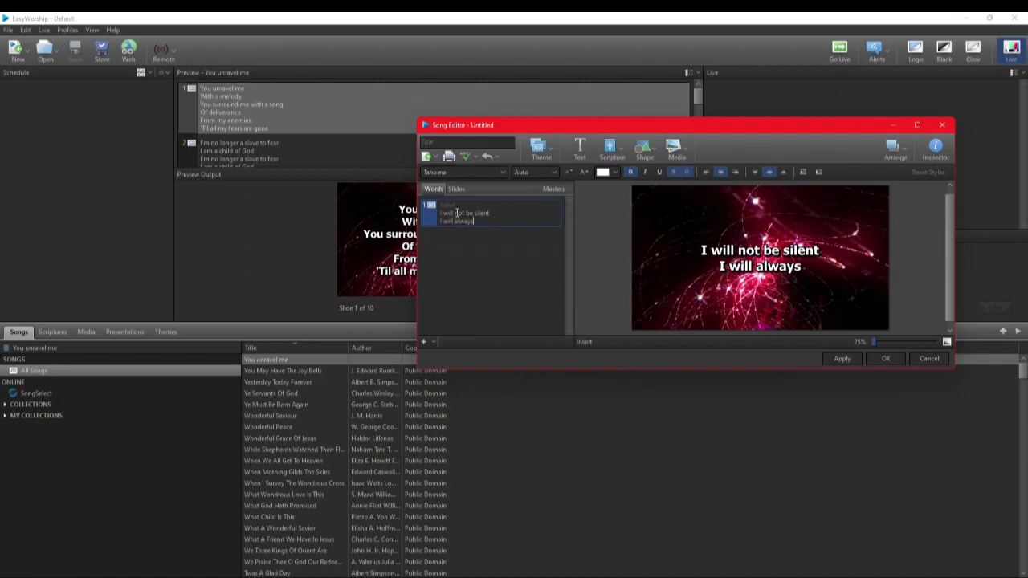
type(" worshi")
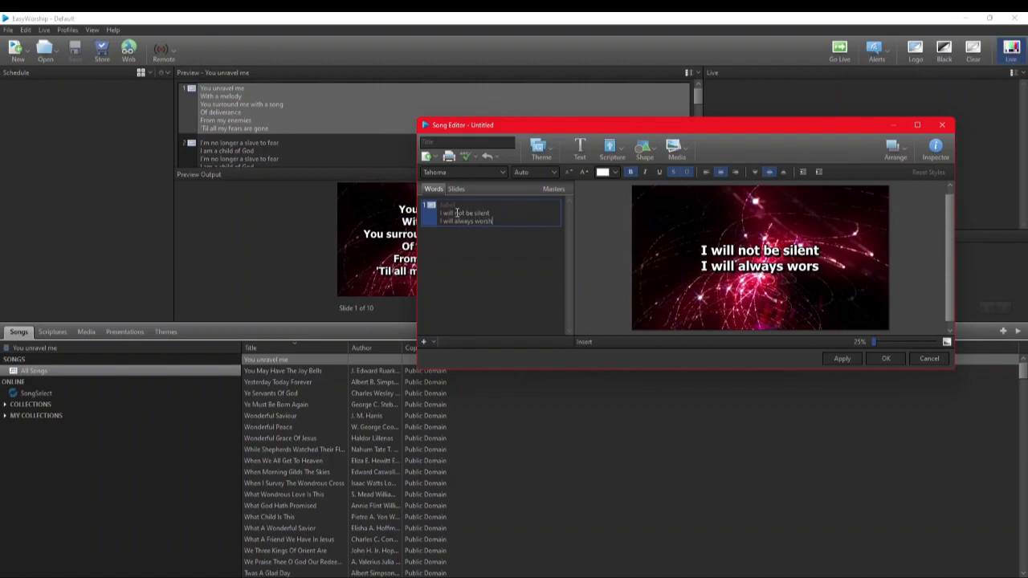
type("p")
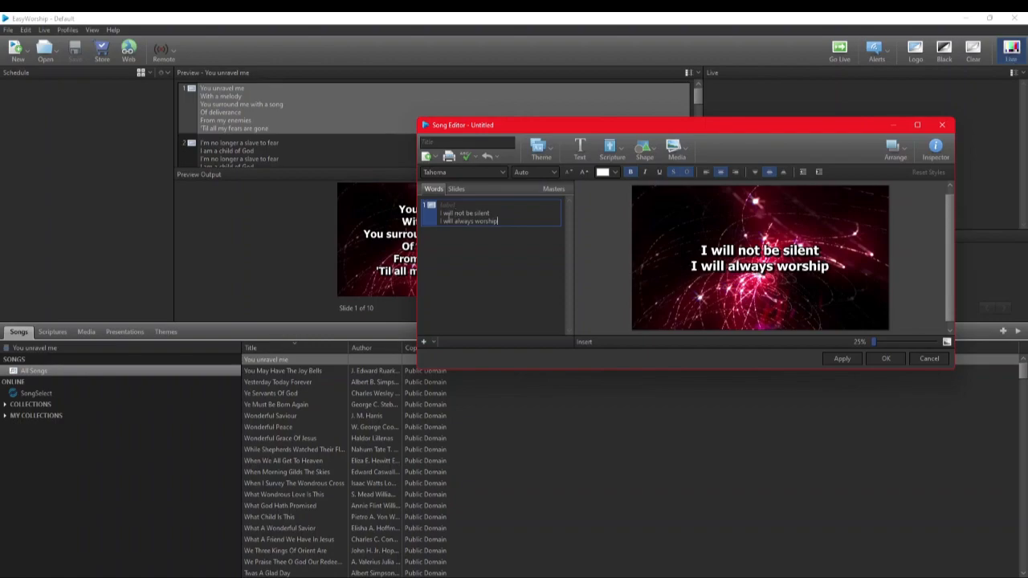
- Add a second song slide with the lines "As long as I am breathing" and "I will Always worship You"
left_click(423, 342)
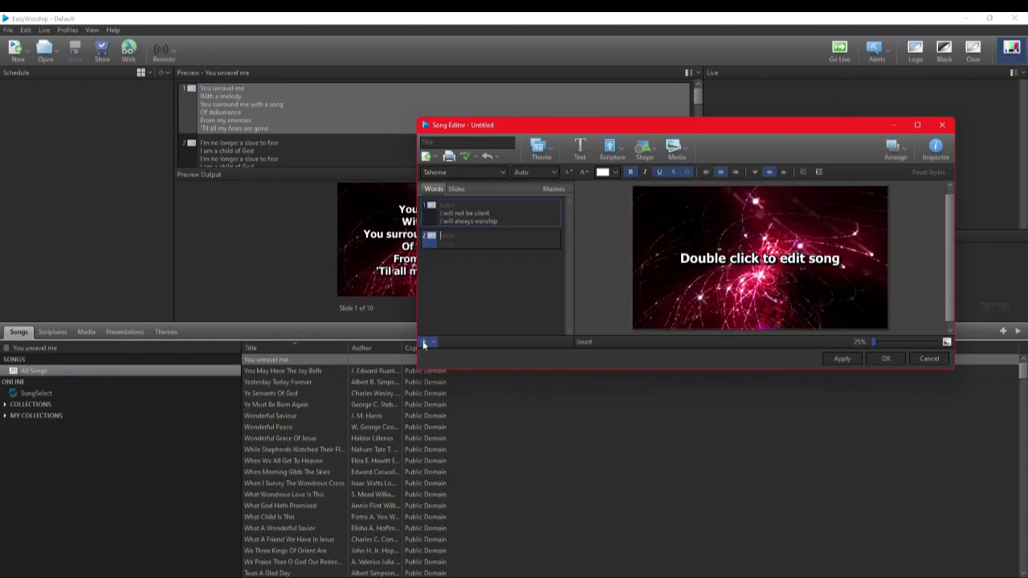
left_click(457, 246)
type("As lon")
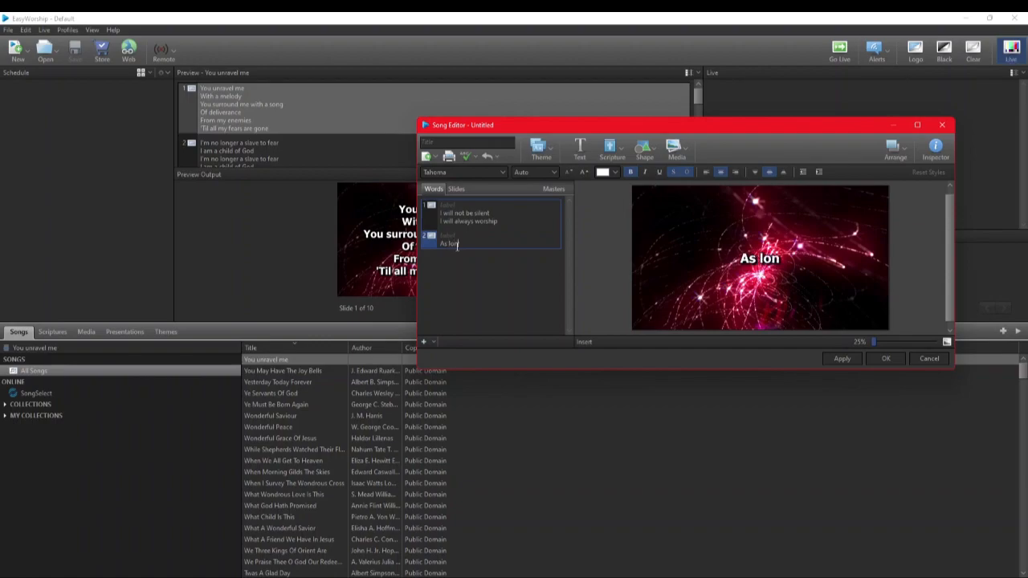
type("g as I am breathing")
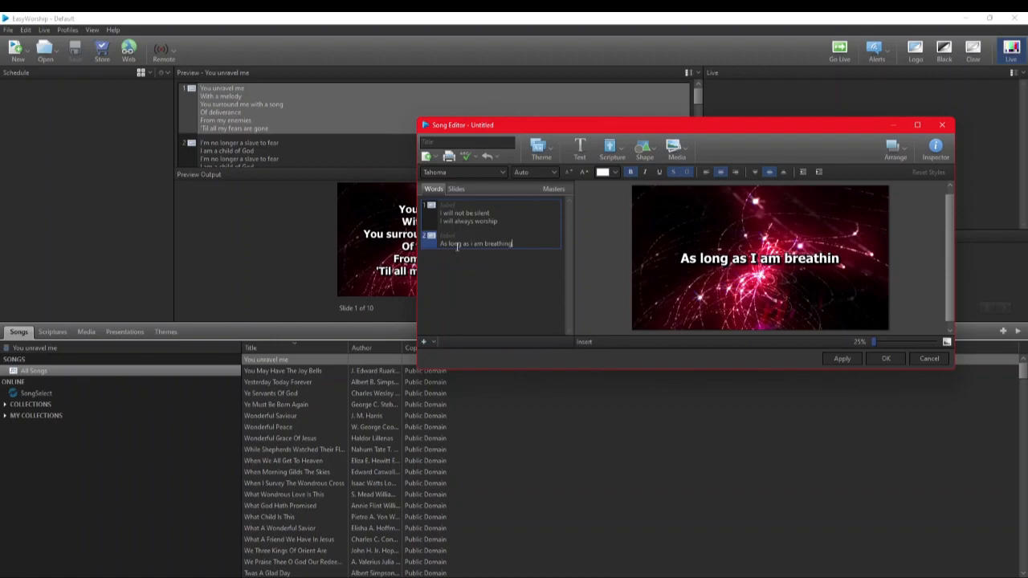
key("Return")
type("I will Always worship You")
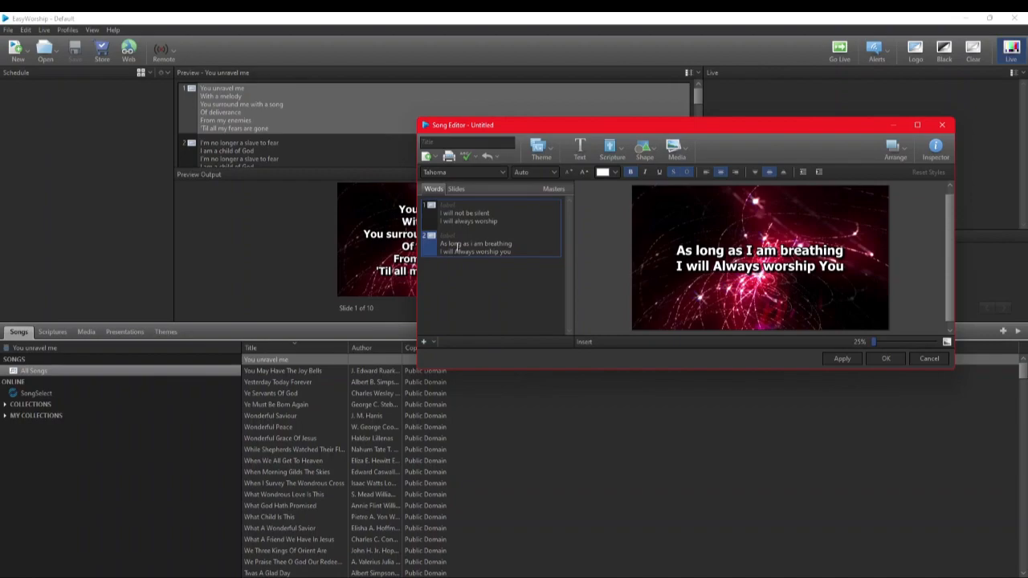
- Apply the LOWER THIRD theme to the new song
left_click(511, 225)
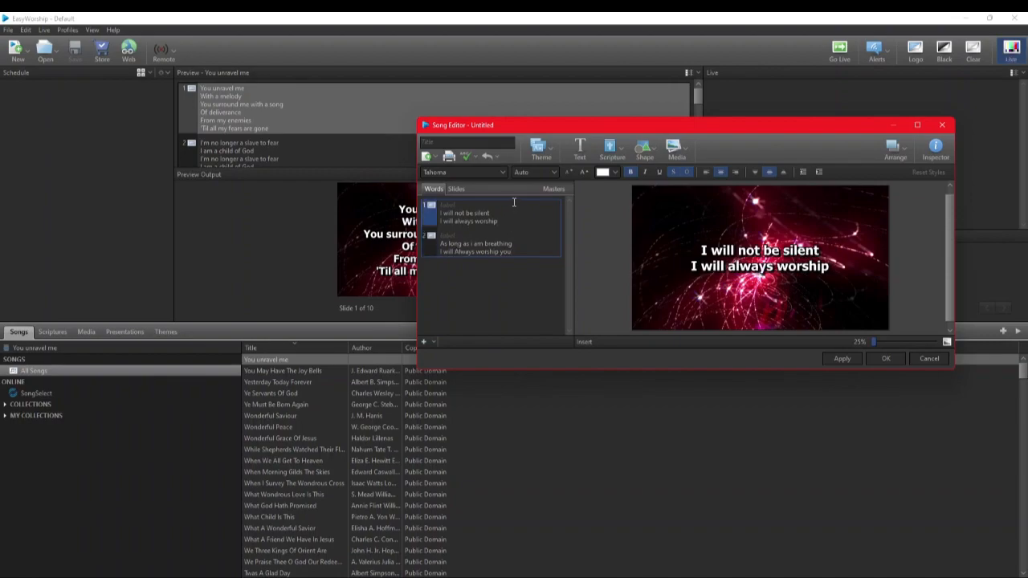
left_click(541, 151)
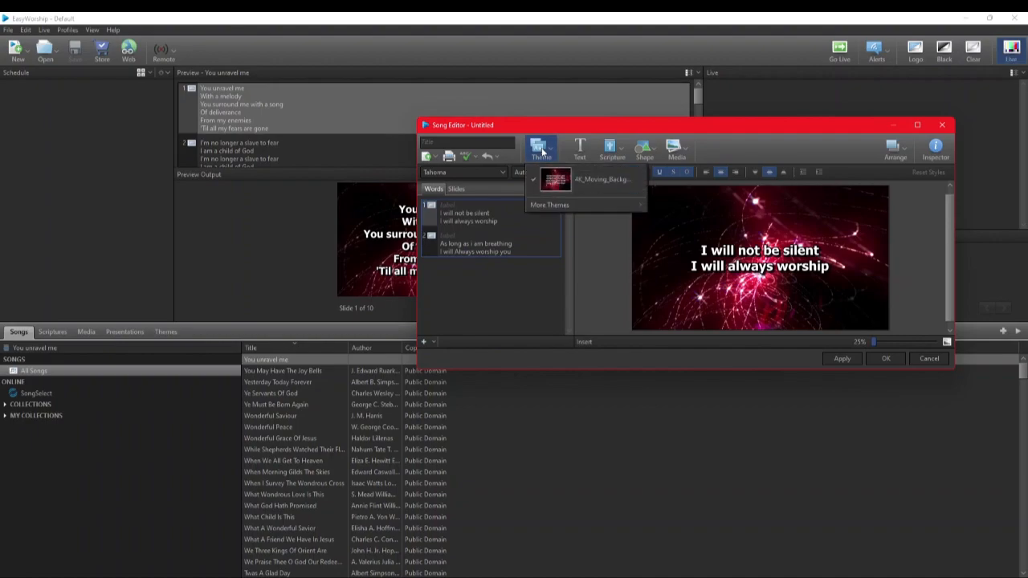
mouse_move(578, 206)
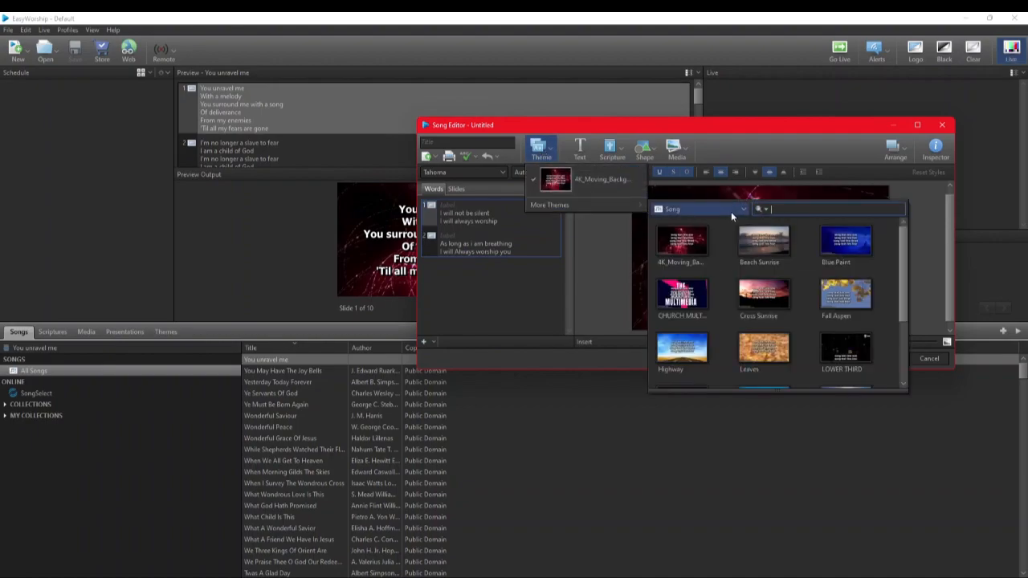
left_click(846, 351)
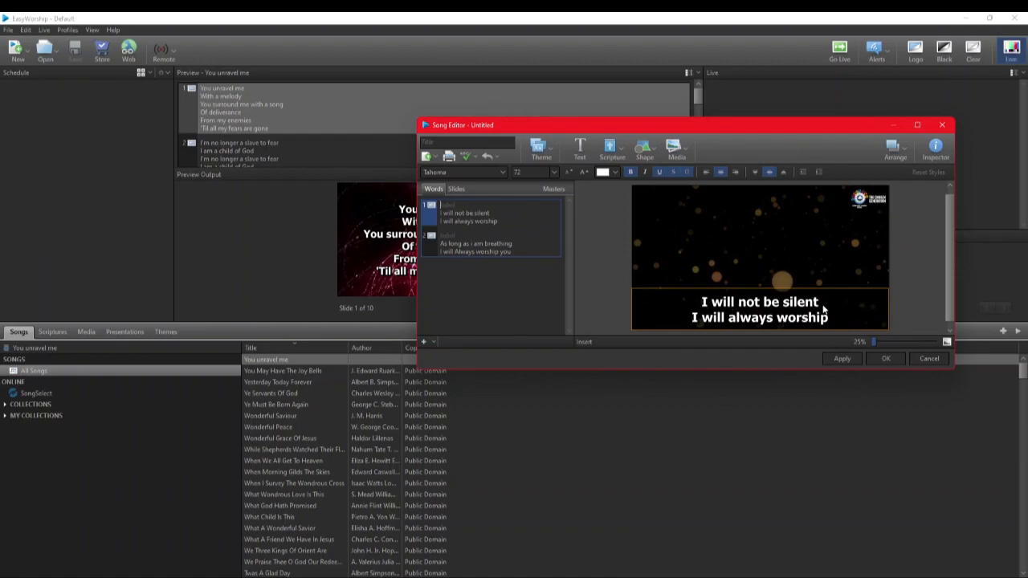
- Switch back and forth between the two song slides to check how their lyrics look in the lower-third bar
left_click(508, 218)
key("Down")
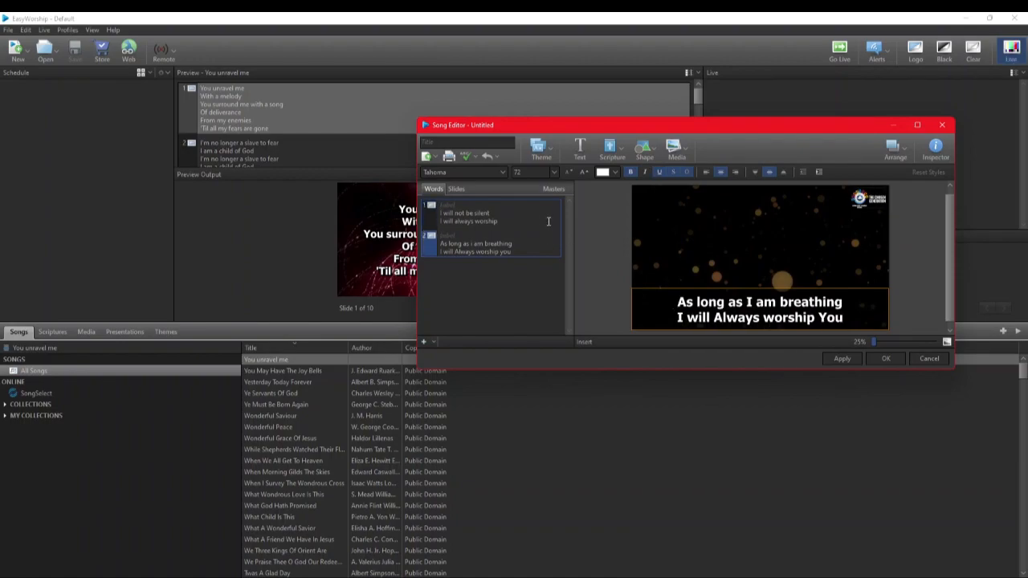
key("Up")
key("Down")
key("Up")
key("Down")
left_click(515, 214)
left_click(505, 242)
- Save the song under the title "phil thomp" and send it live
left_click(469, 141)
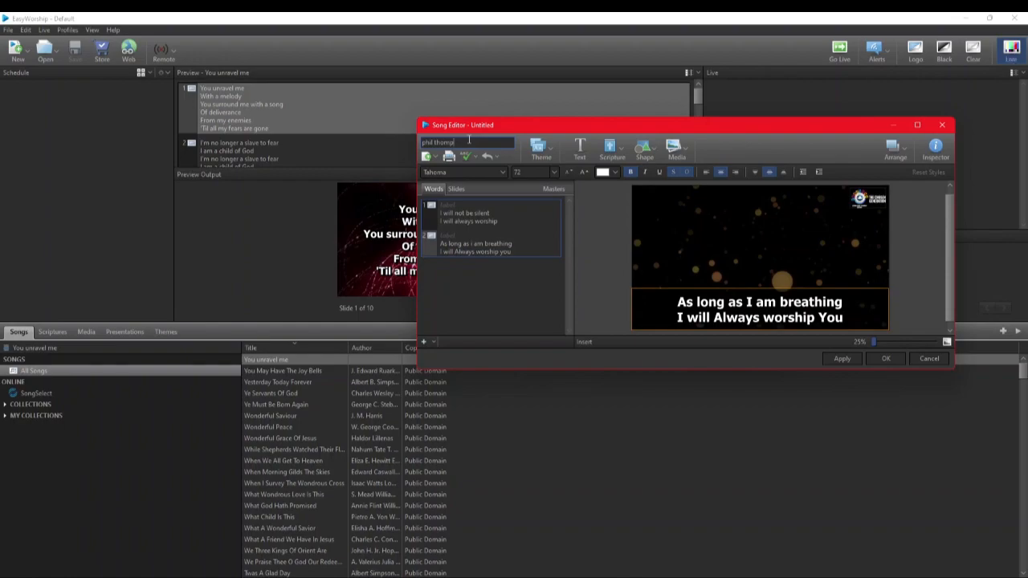
left_click(875, 361)
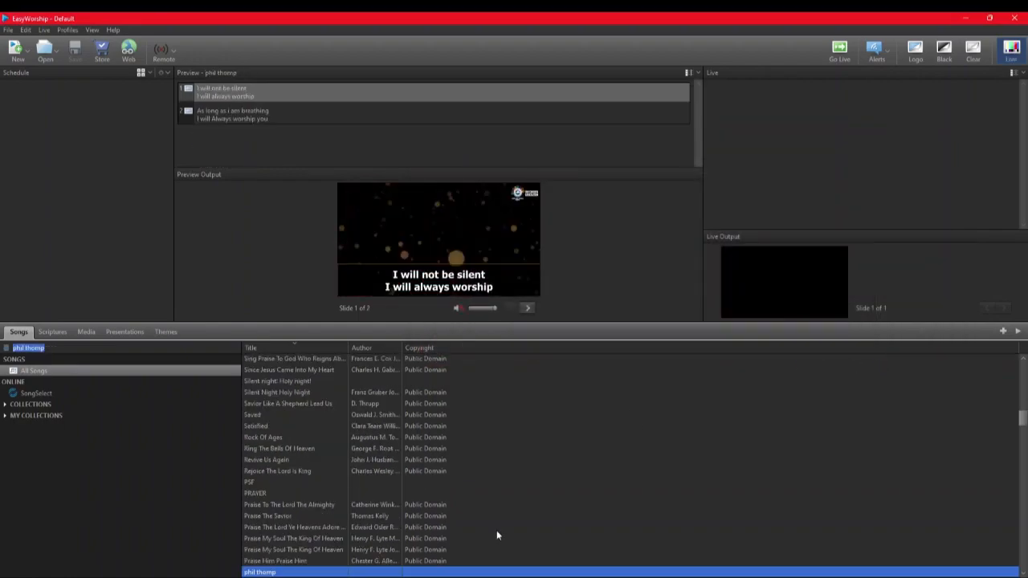
double_click(405, 574)
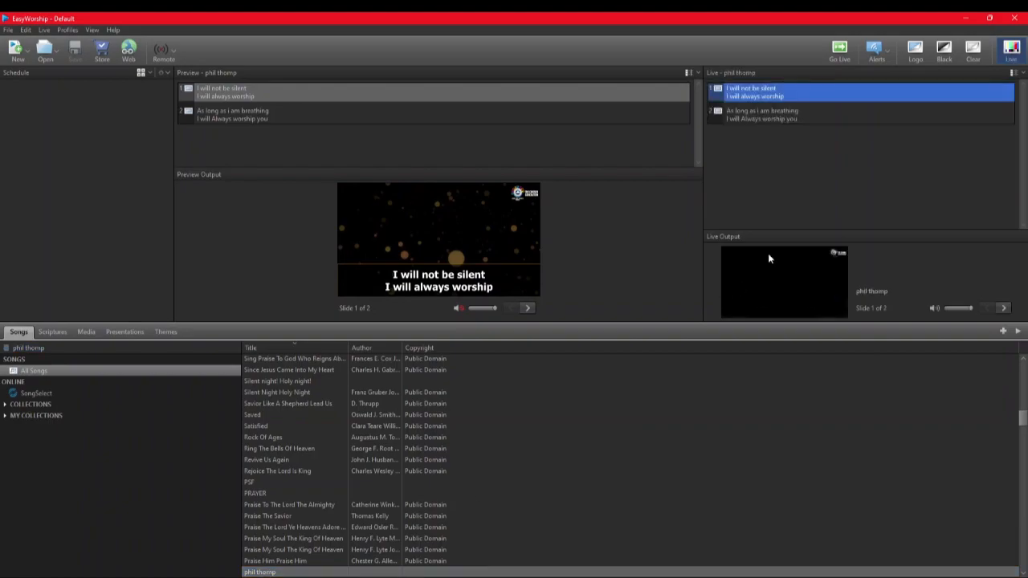
- Enlarge the live output area and switch the live song between its two slides, ending on the second
left_click_drag(708, 208, 503, 207)
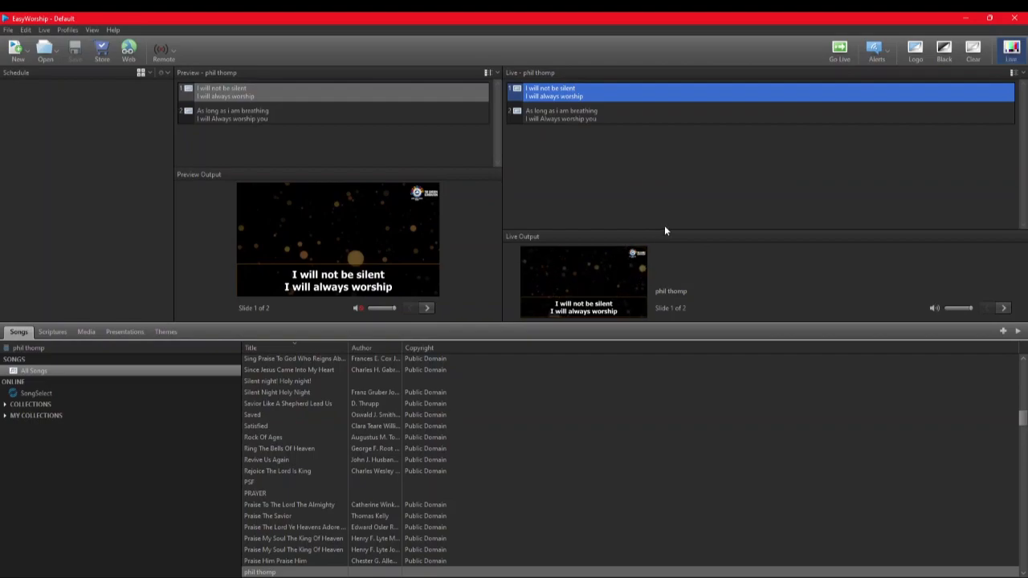
left_click_drag(664, 228, 670, 149)
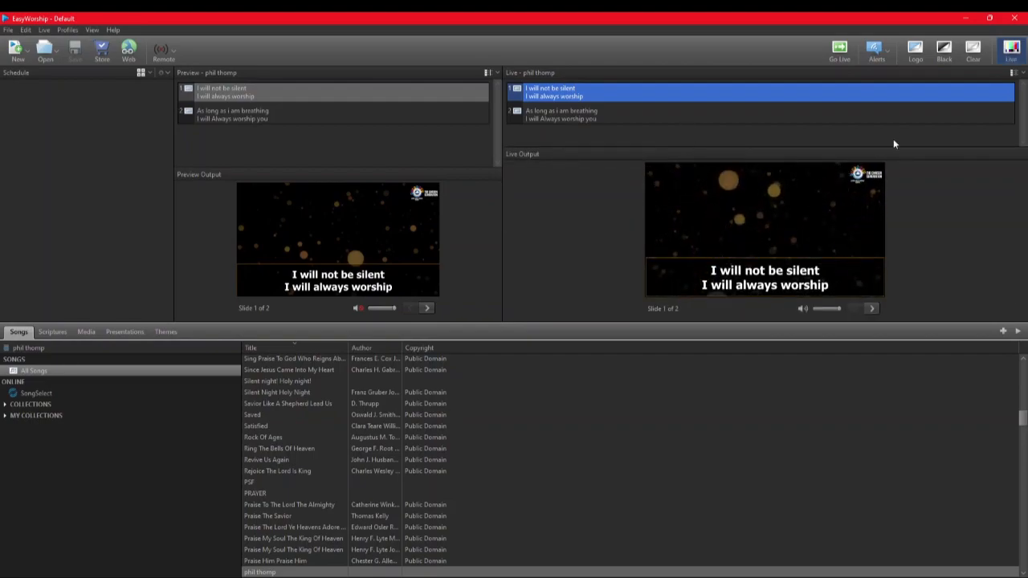
left_click(617, 120)
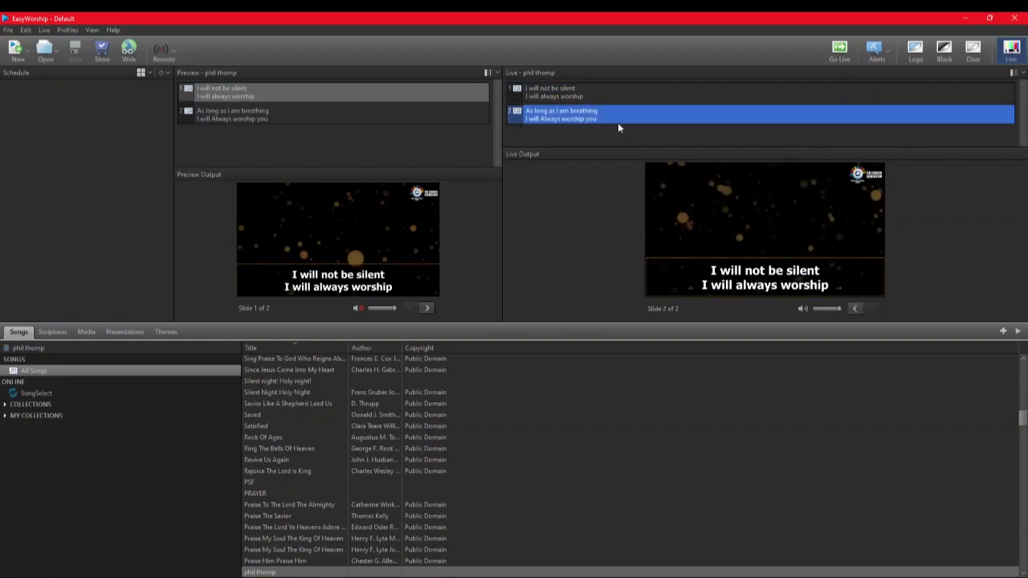
left_click(616, 94)
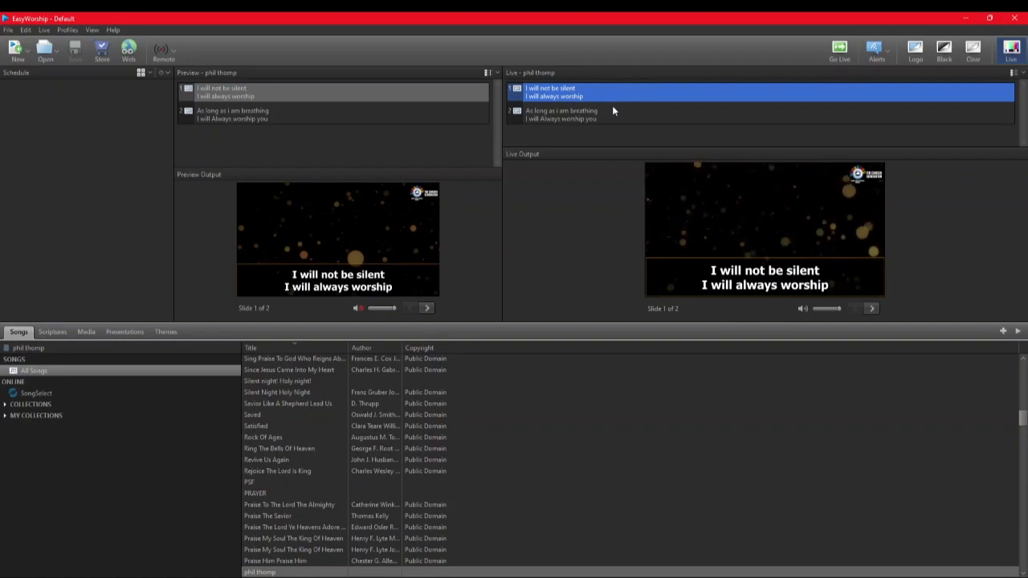
left_click(611, 116)
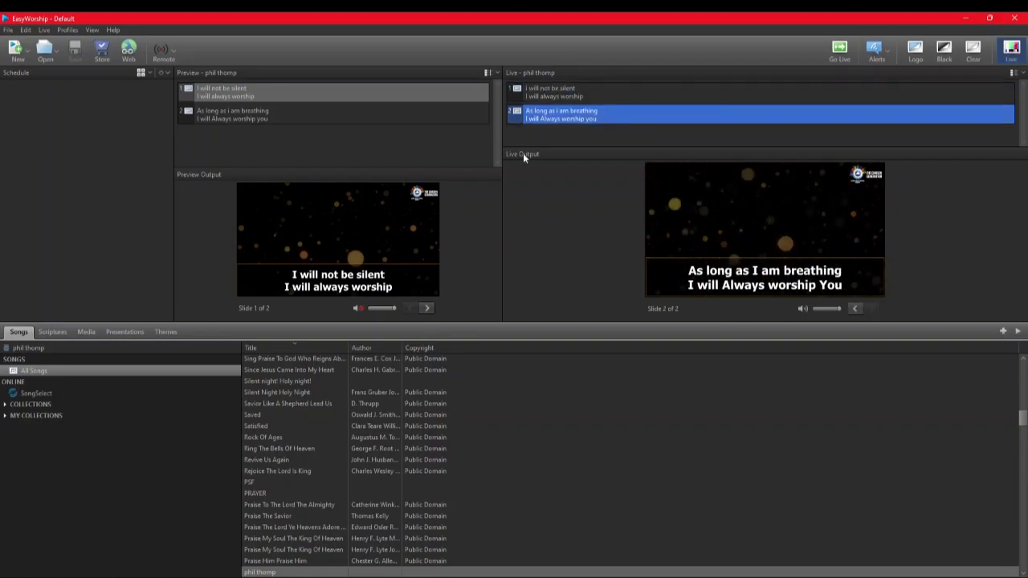
- Create a new media feed named CHURCH CAMERA with USB Video Device - (DirectShow) as its input device
left_click(90, 335)
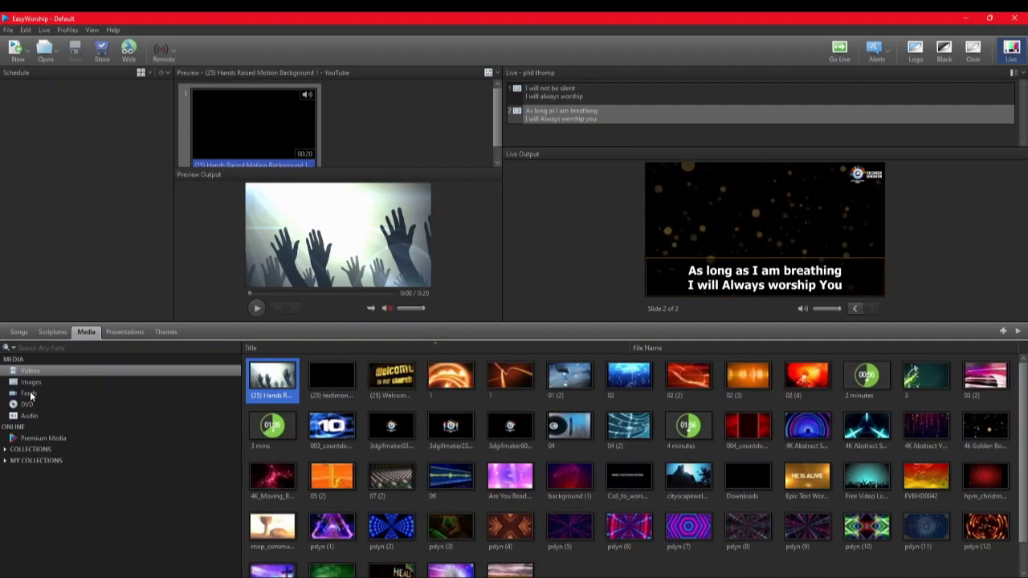
left_click(30, 393)
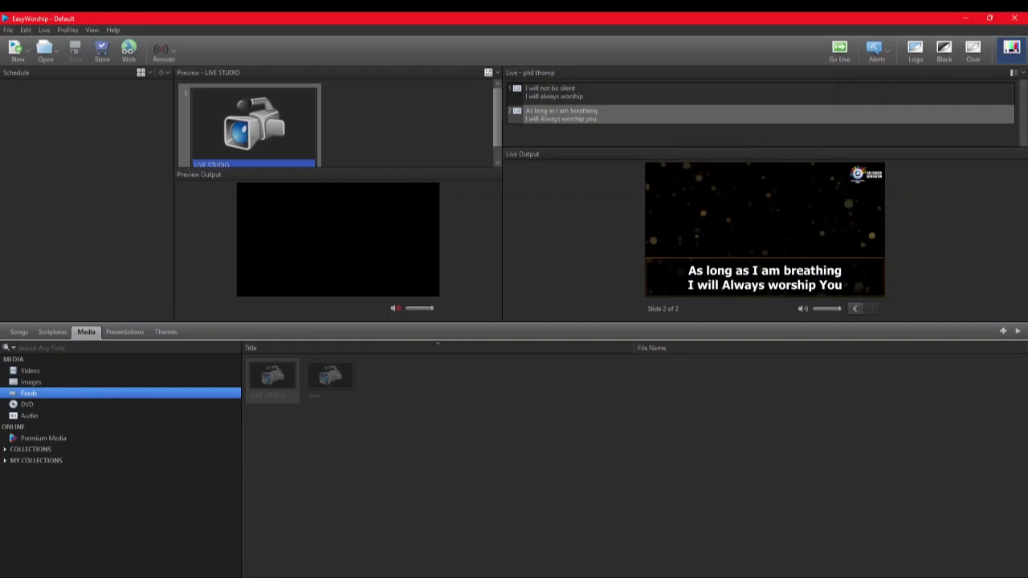
left_click(251, 576)
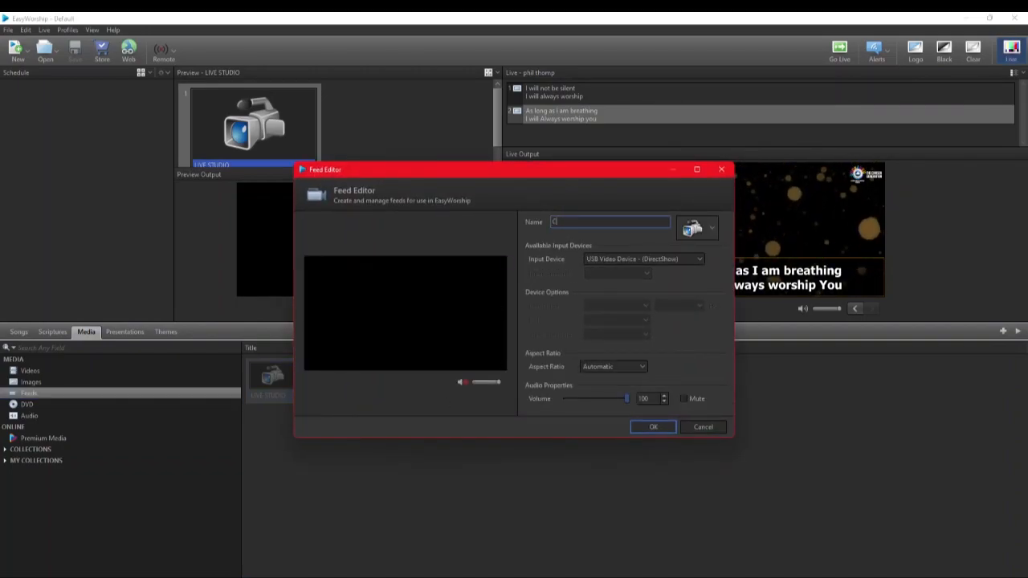
type("Church-Camera")
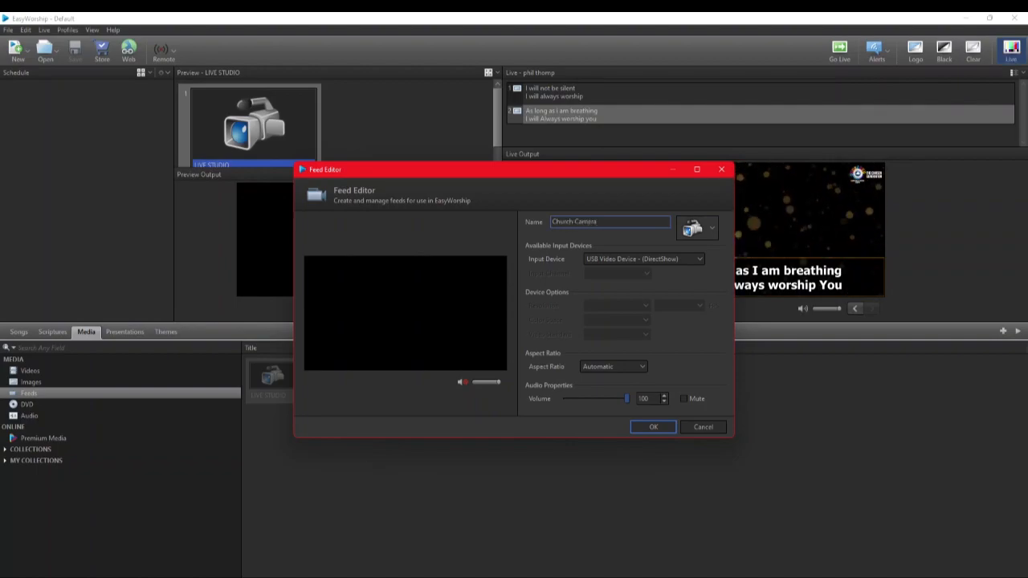
left_click(671, 260)
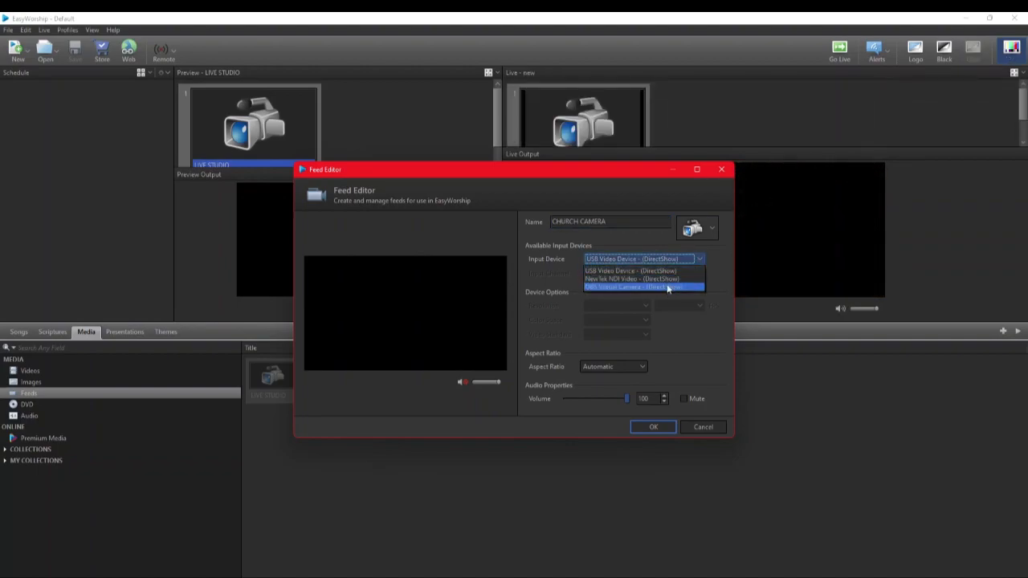
left_click(669, 274)
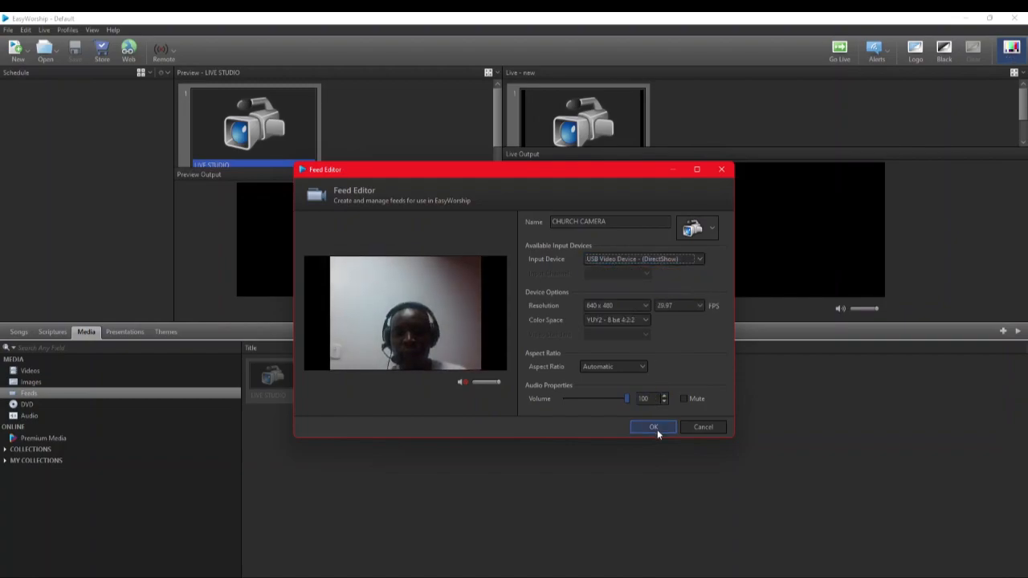
- Set the feed to HD 720 resolution at 30p with MJPG color space, then save it
left_click(634, 307)
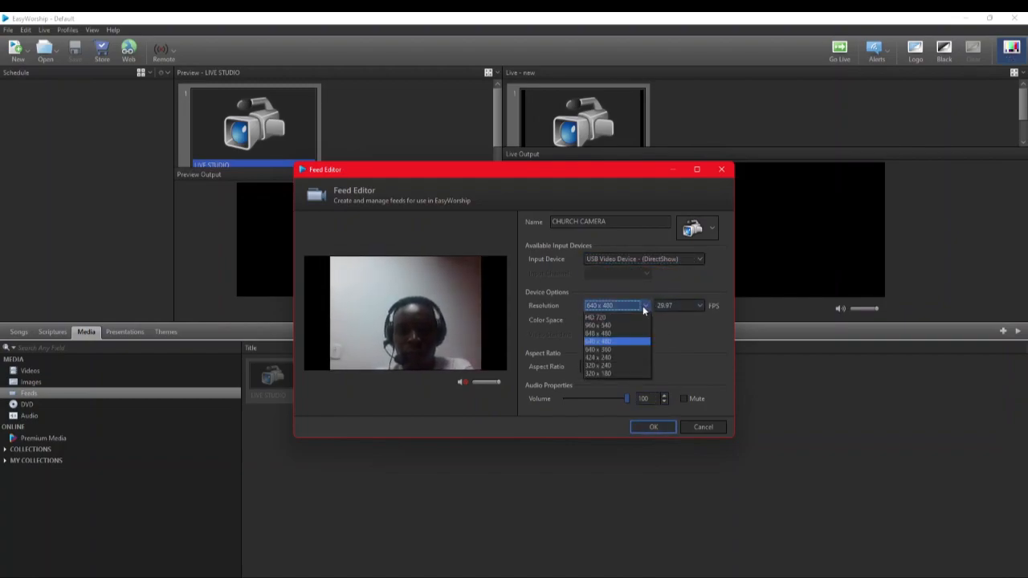
left_click(629, 318)
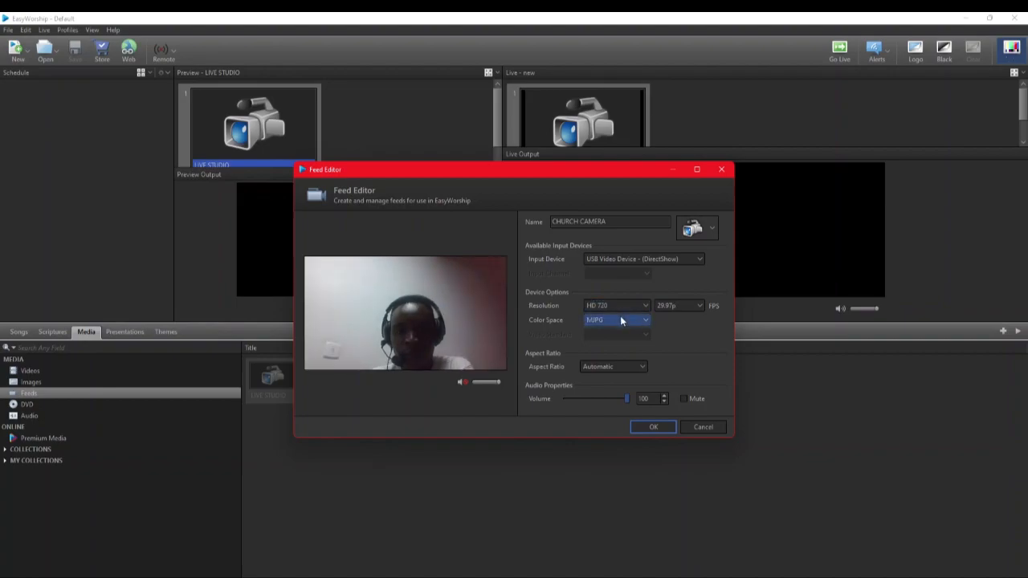
left_click(681, 306)
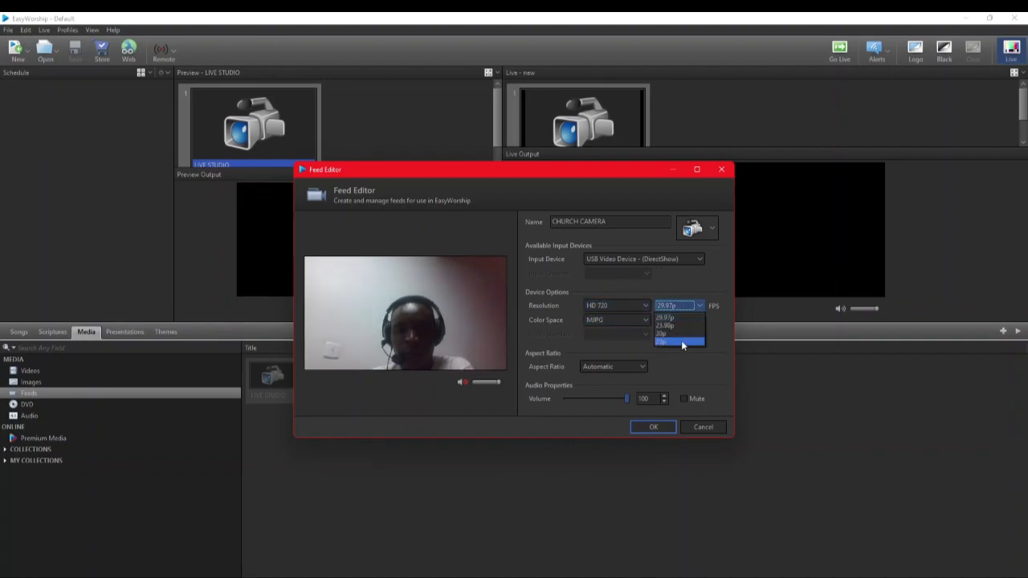
left_click(682, 334)
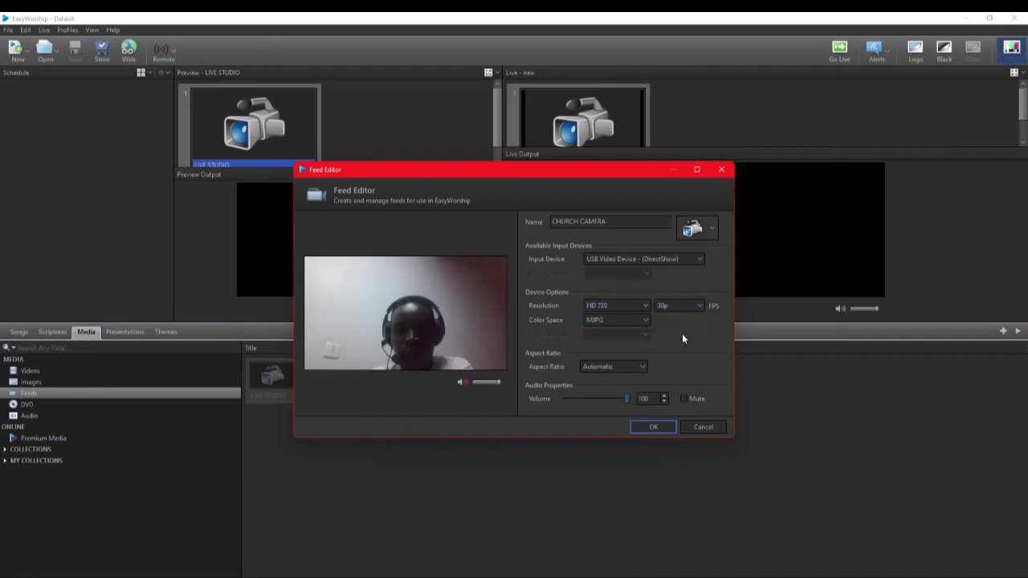
left_click(612, 319)
left_click(615, 326)
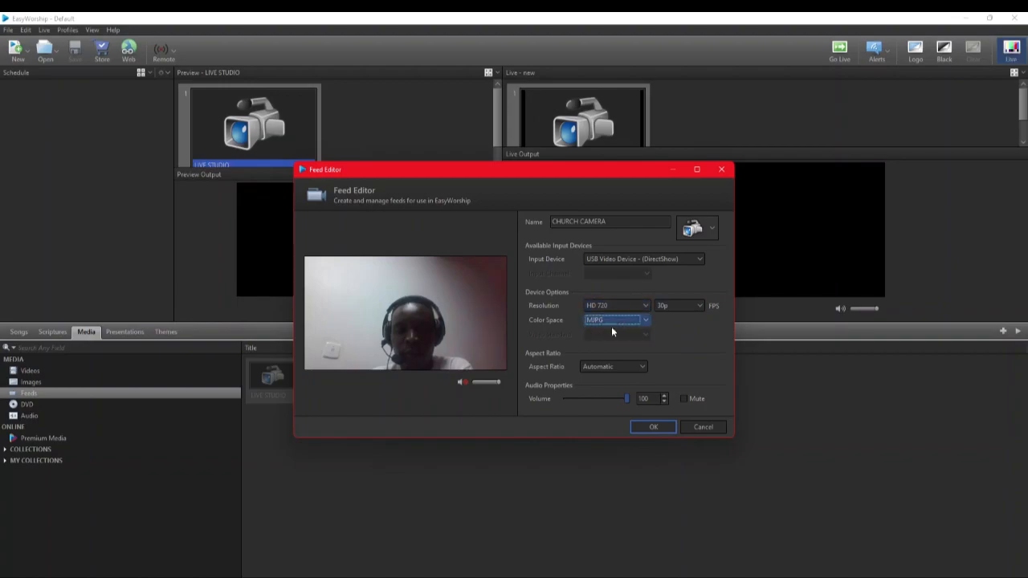
left_click(660, 433)
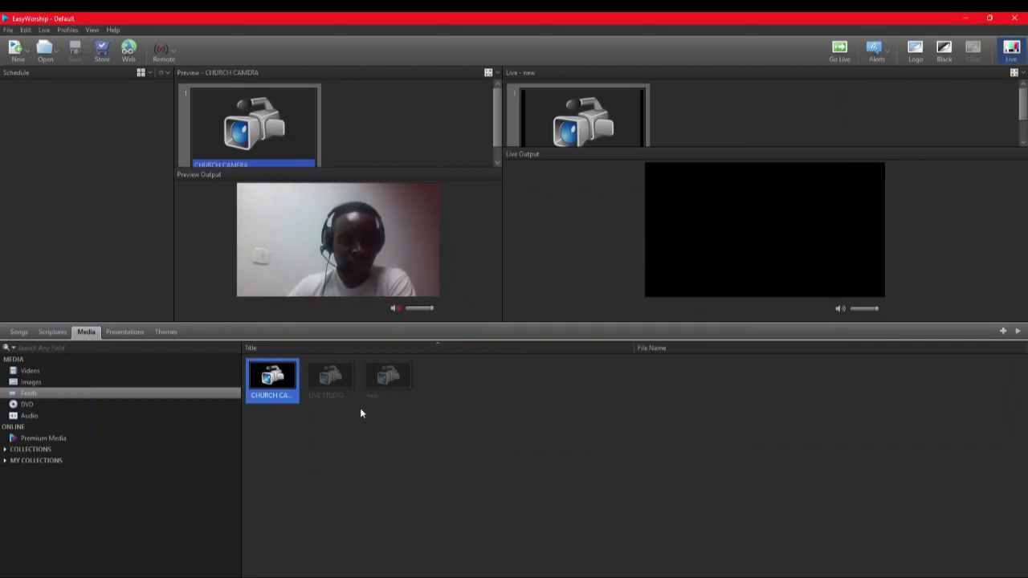
- Open the LOWER THIRD song theme for editing and choose Media Fill as its slide background fill style
left_click(168, 336)
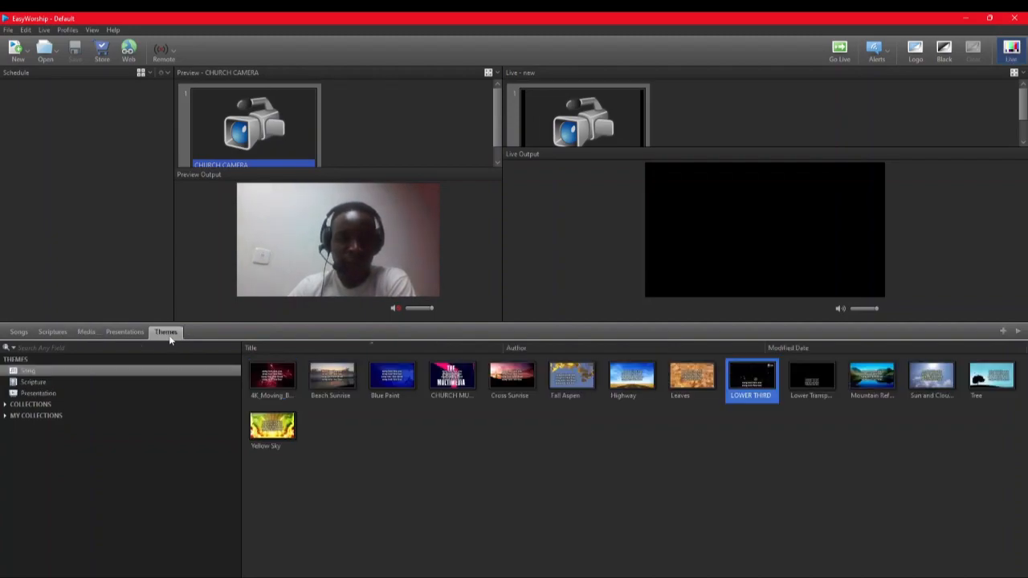
right_click(751, 387)
left_click(772, 404)
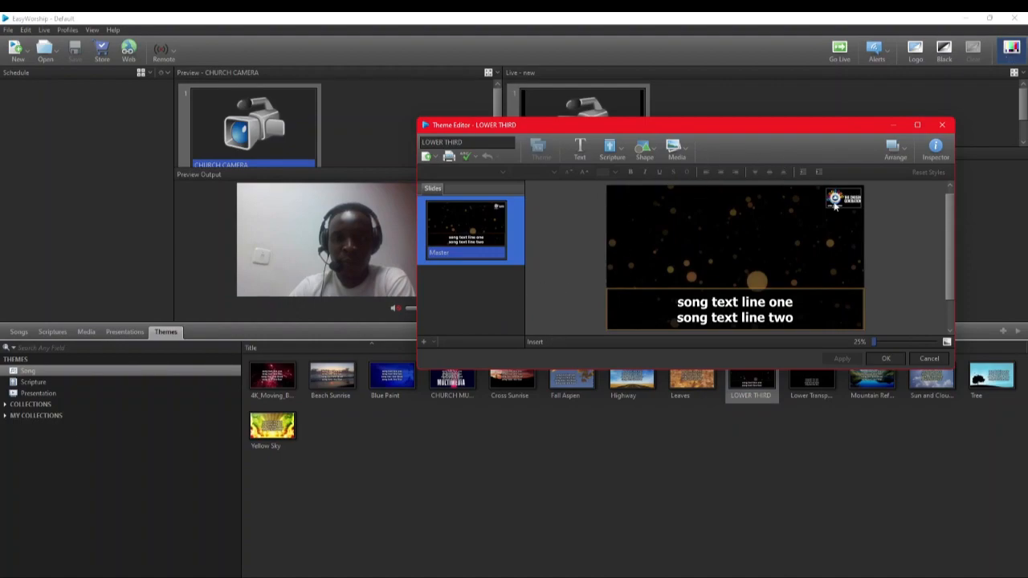
left_click(936, 150)
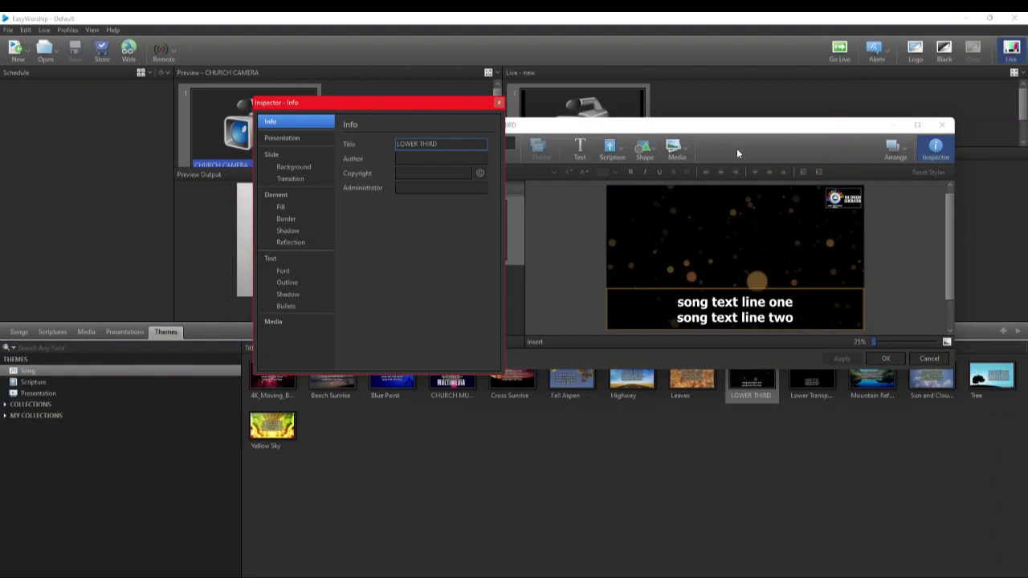
left_click(294, 167)
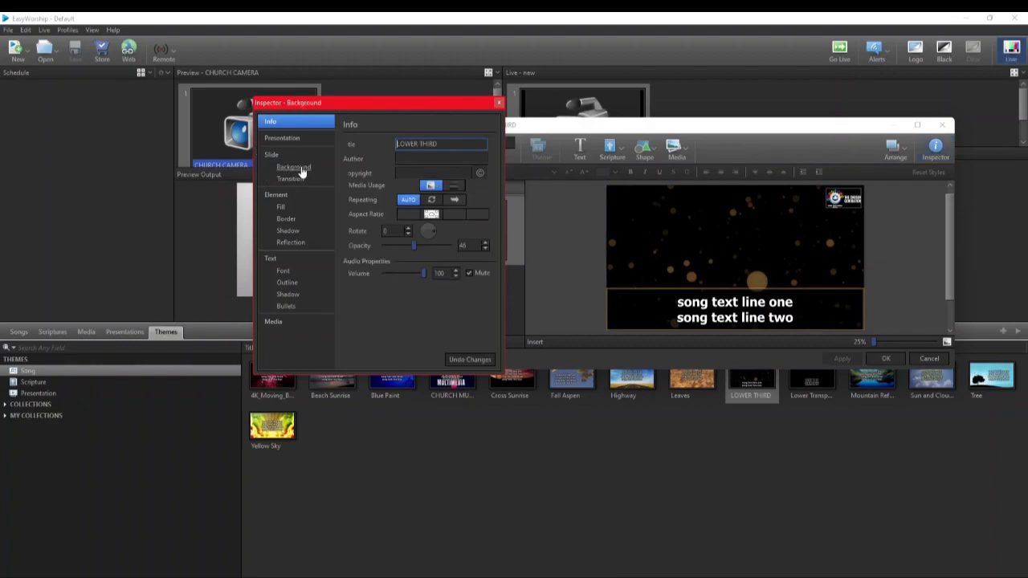
left_click(440, 143)
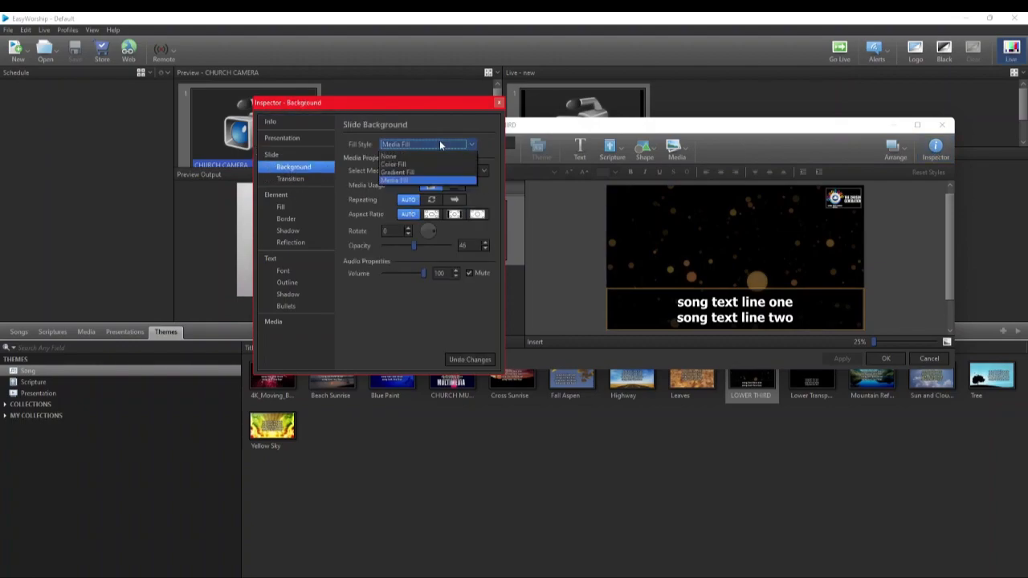
left_click(422, 179)
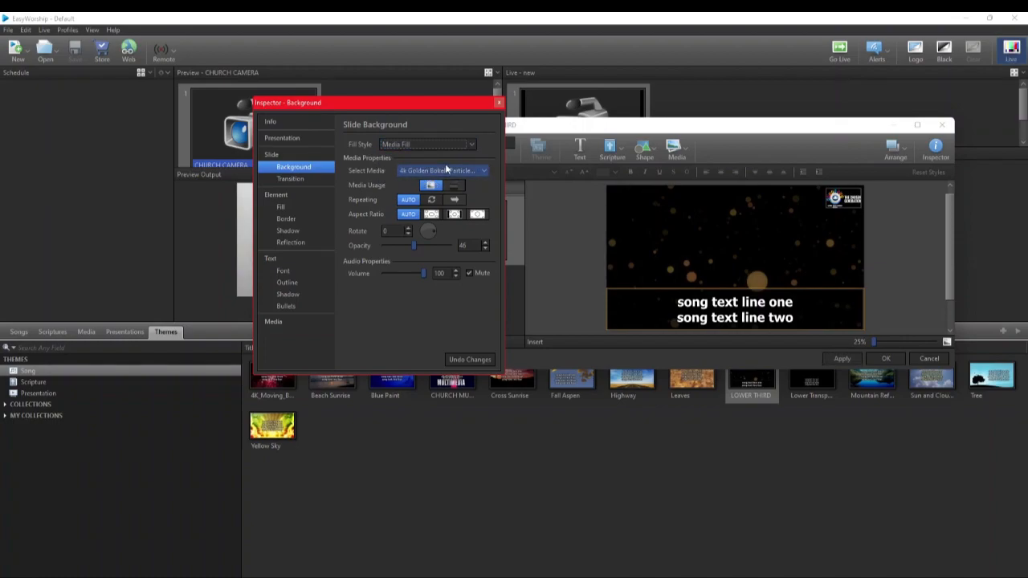
- Set the slide background media to the CHURCH CAMERA feed, then apply the change and save the theme
left_click(447, 171)
left_click(426, 187)
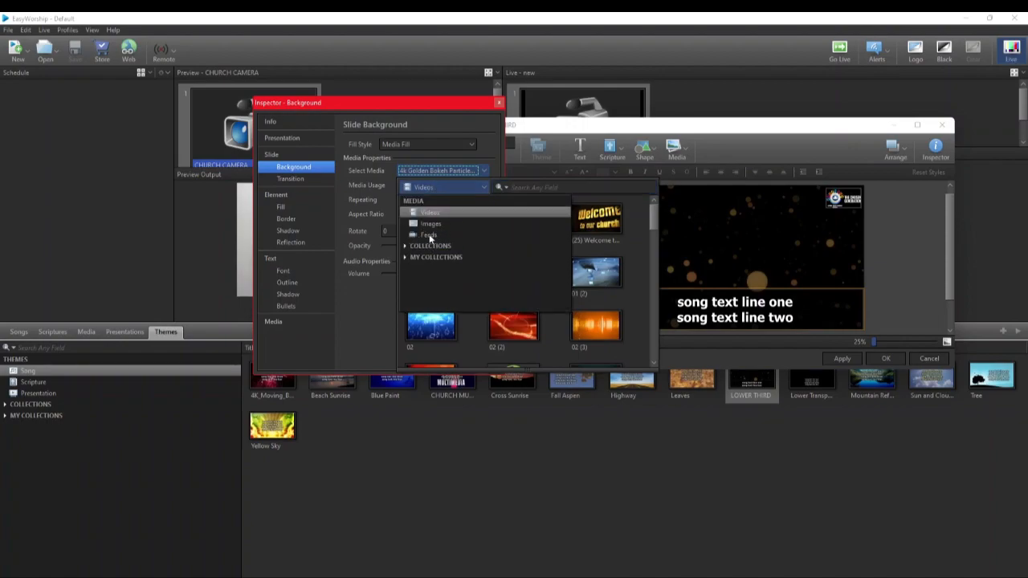
left_click(429, 235)
left_click(431, 227)
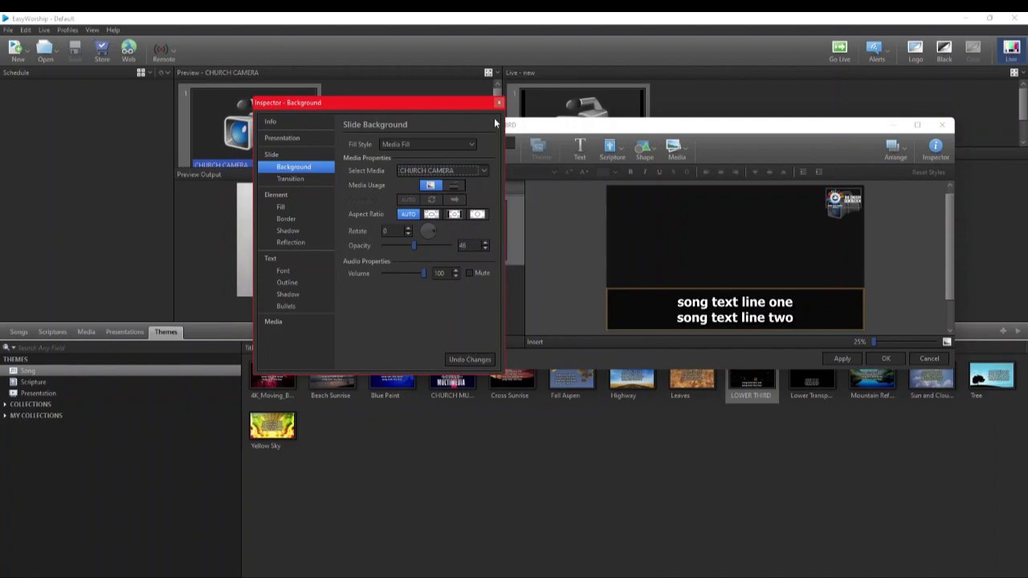
left_click(500, 106)
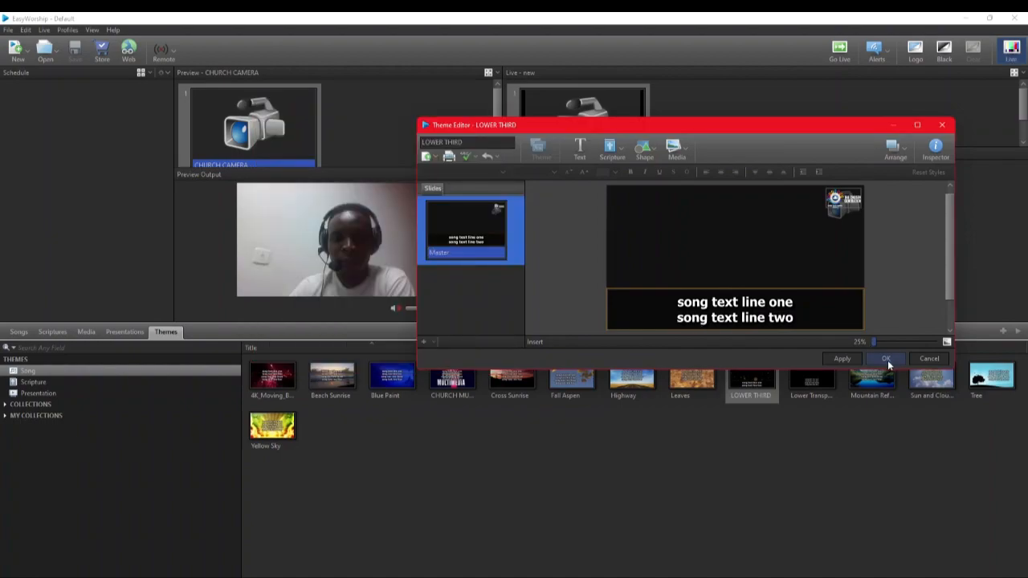
left_click(841, 357)
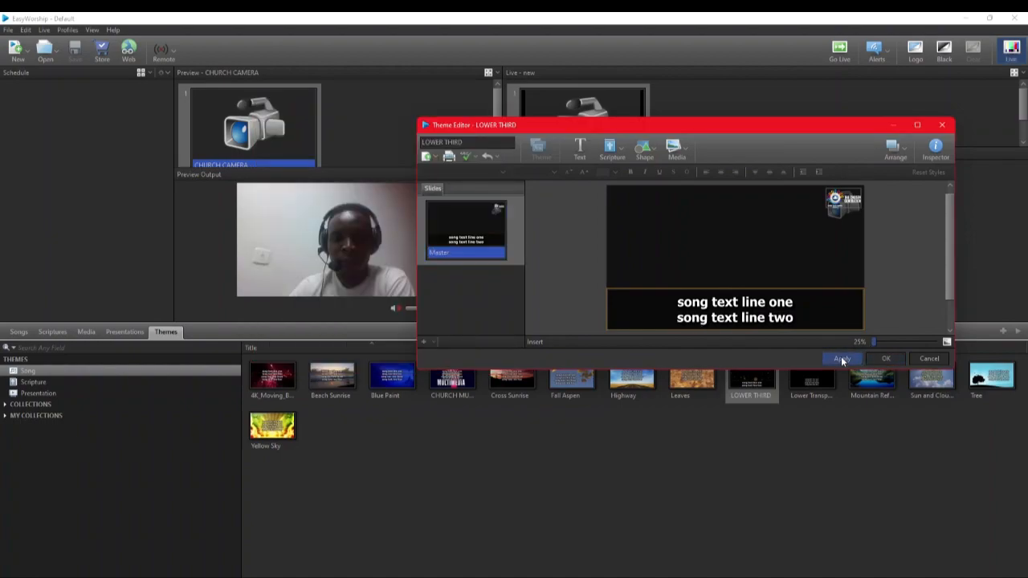
left_click(882, 358)
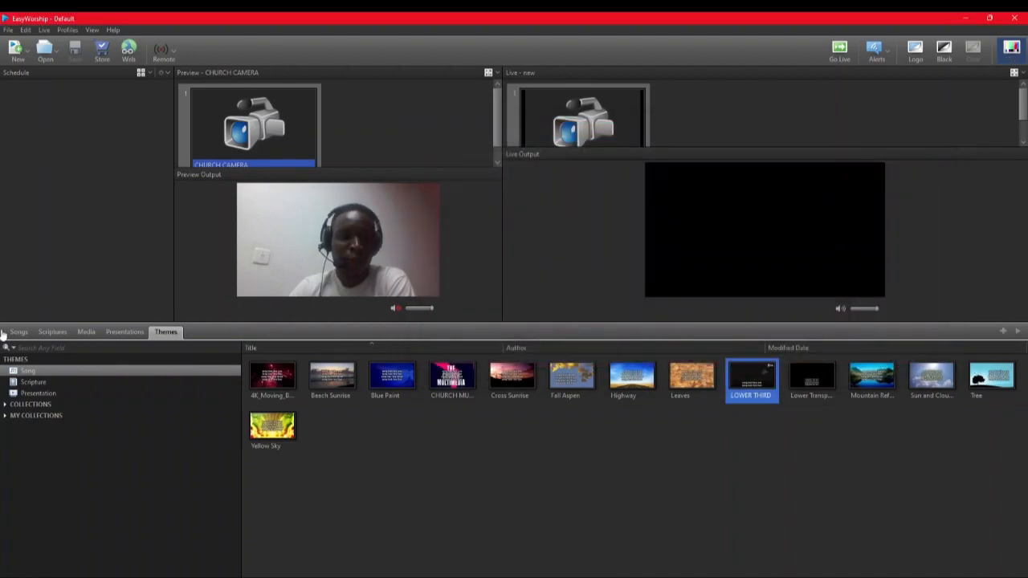